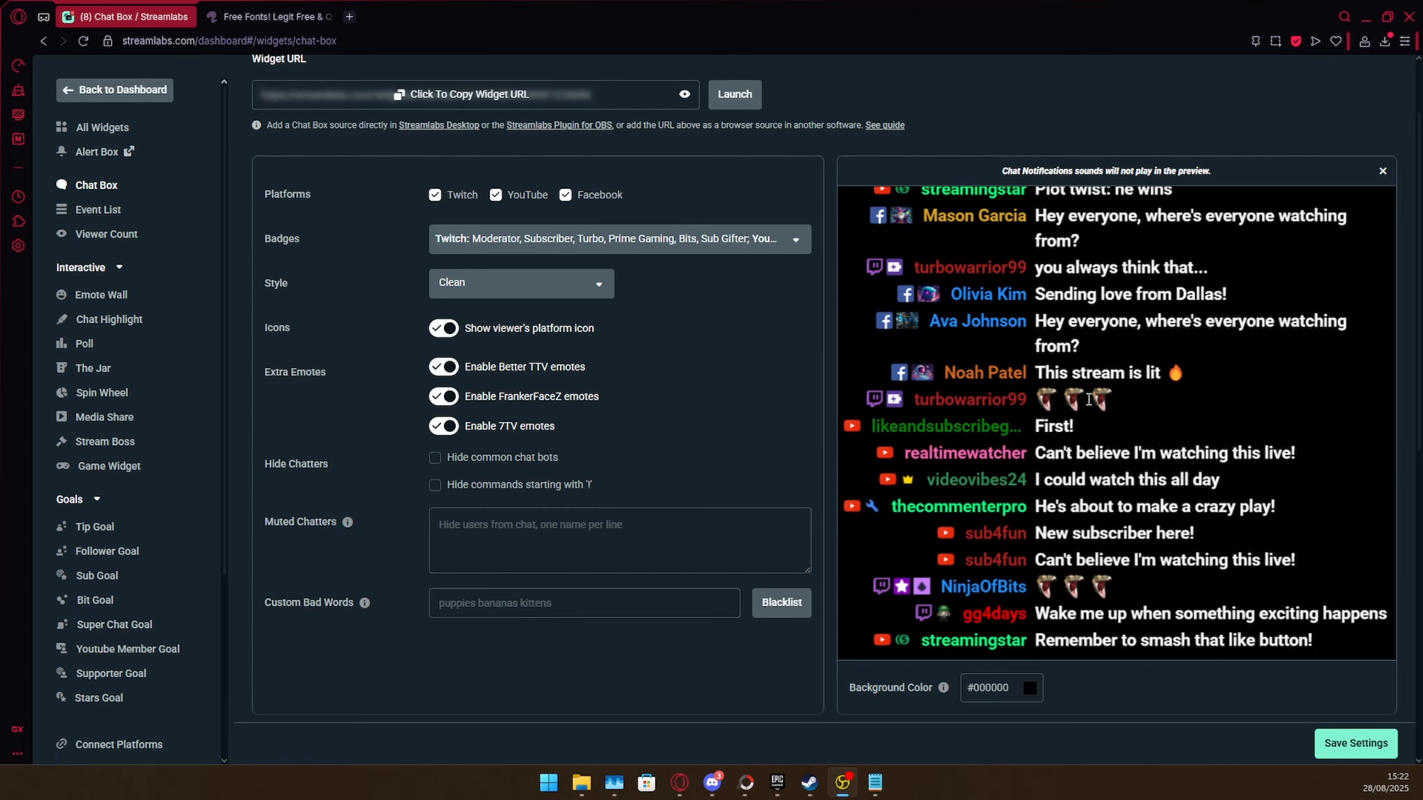
# Examine the Chat Box widget's custom HTML and CSS code.
pyautogui.scroll(-5, 1083, 400)
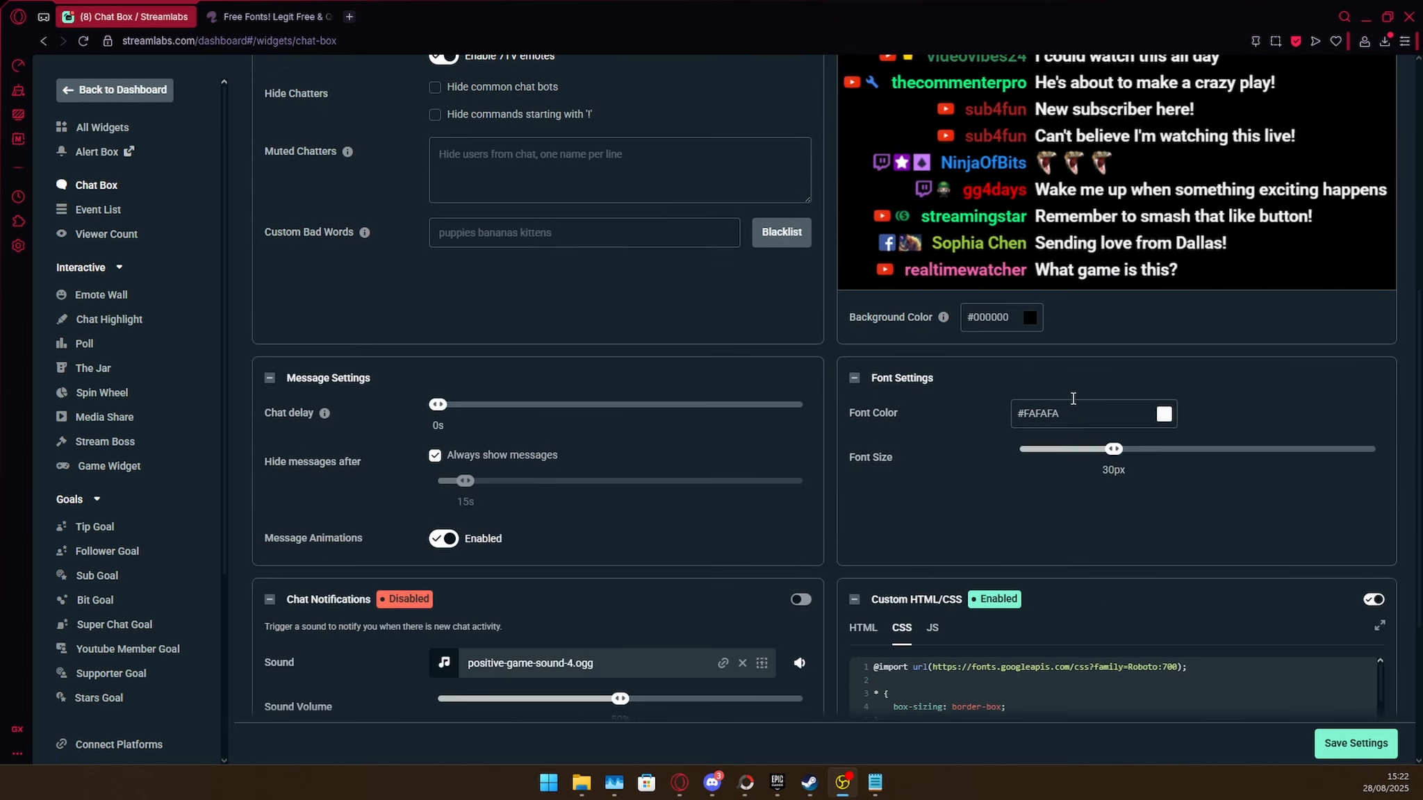
pyautogui.scroll(-4, 1073, 399)
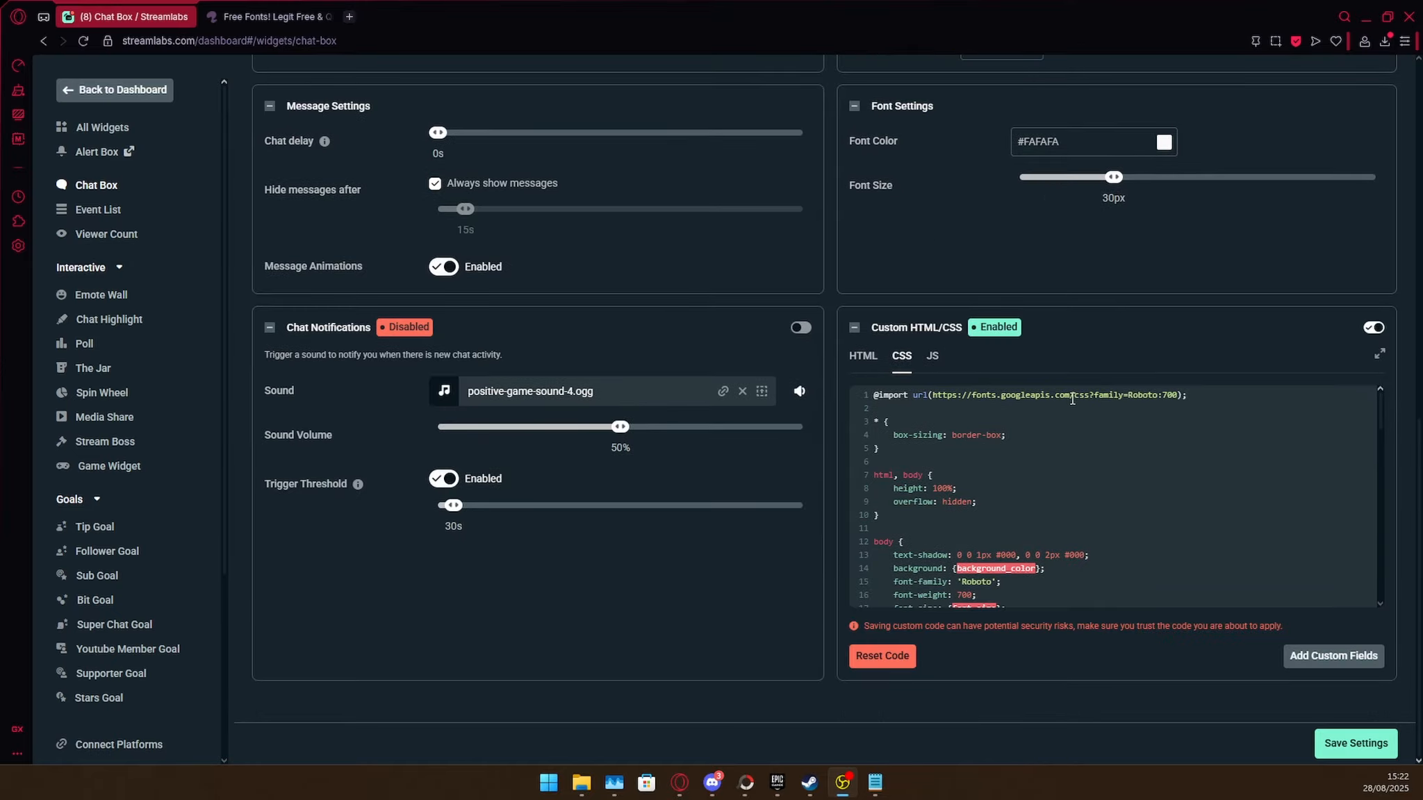
pyautogui.click(863, 358)
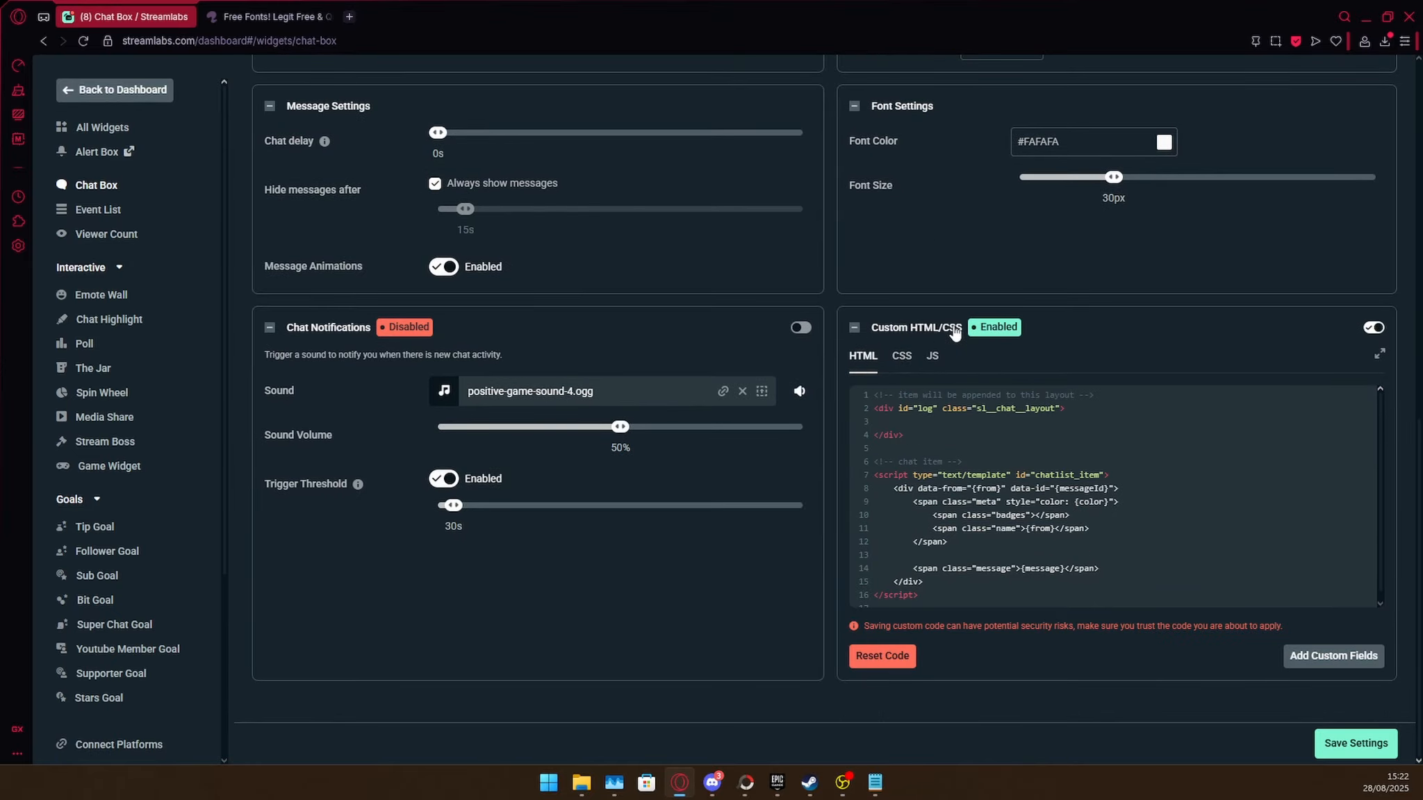
pyautogui.click(903, 358)
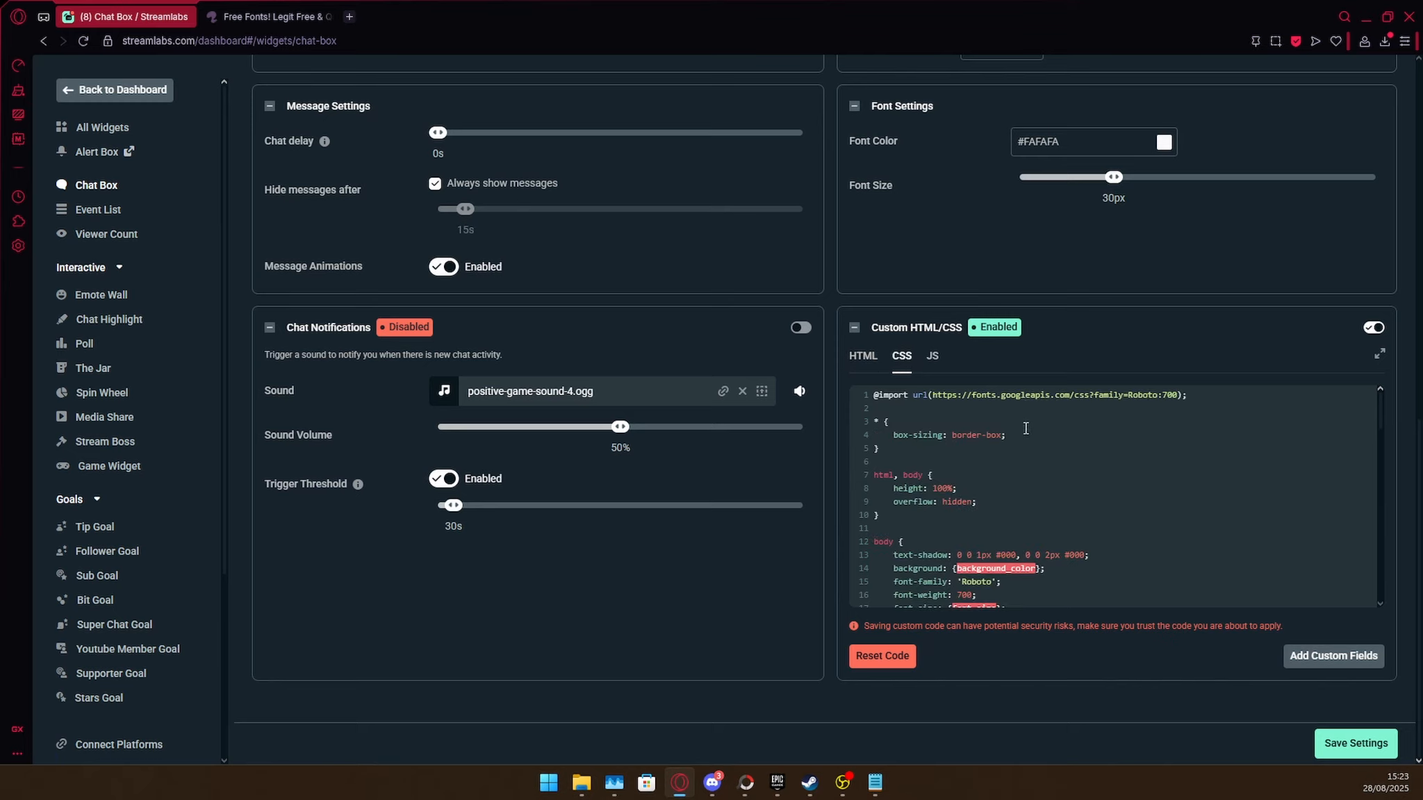
# On the Font Squirrel site, open the Webfont Generator, choose the Expert mode and enable Base64 Encode for the CSS.
pyautogui.click(250, 7)
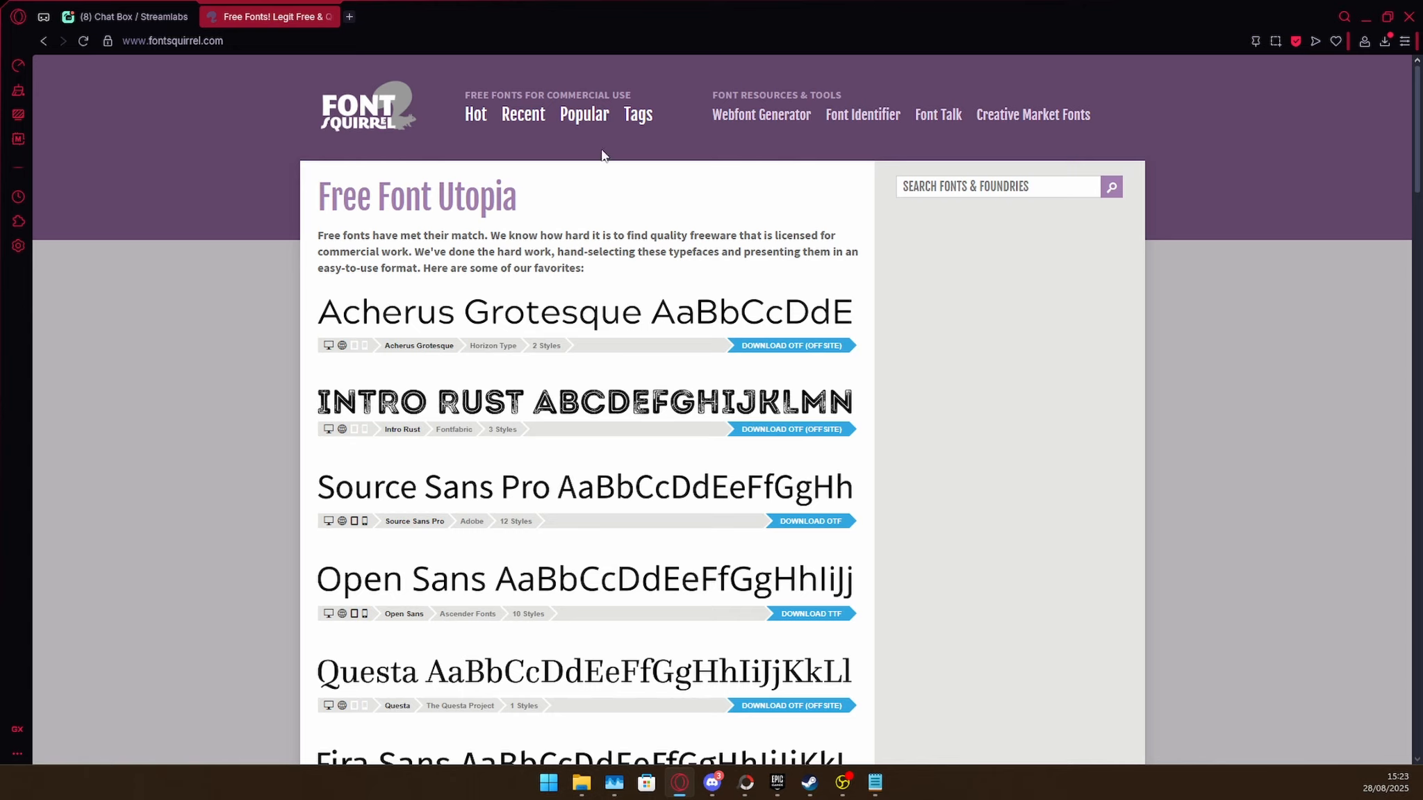
pyautogui.click(740, 117)
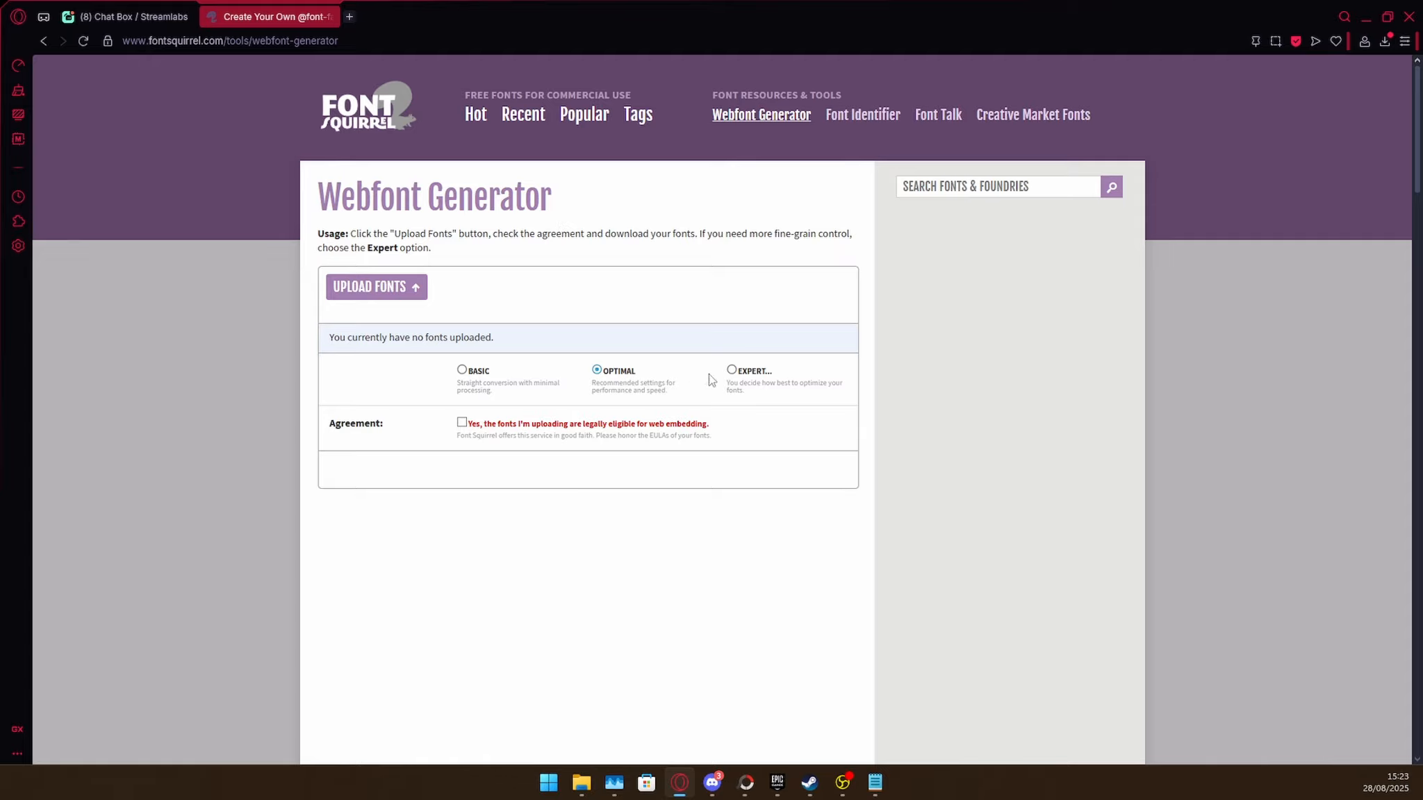
pyautogui.click(731, 371)
pyautogui.scroll(-10, 571, 416)
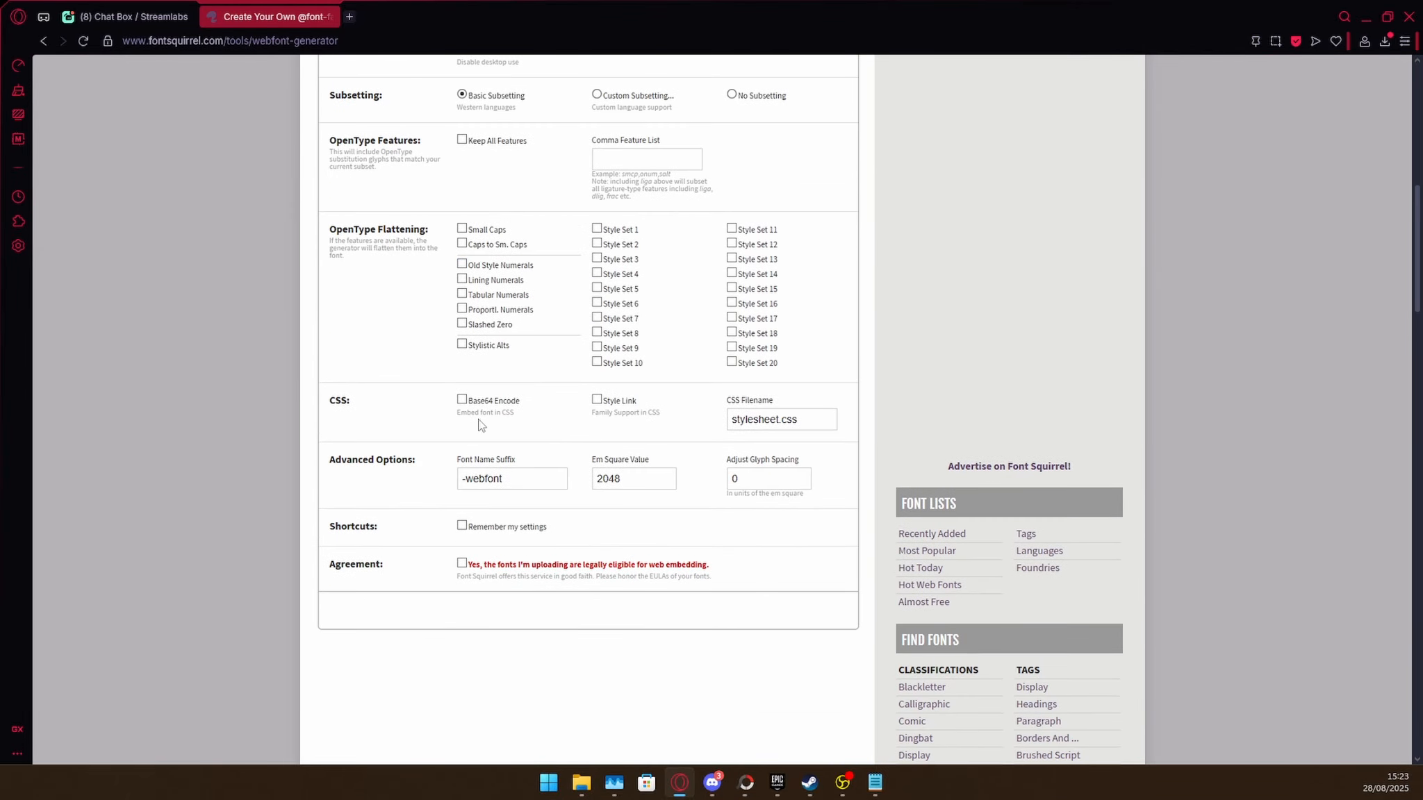
pyautogui.click(461, 401)
pyautogui.scroll(5, 459, 417)
pyautogui.scroll(-4, 455, 473)
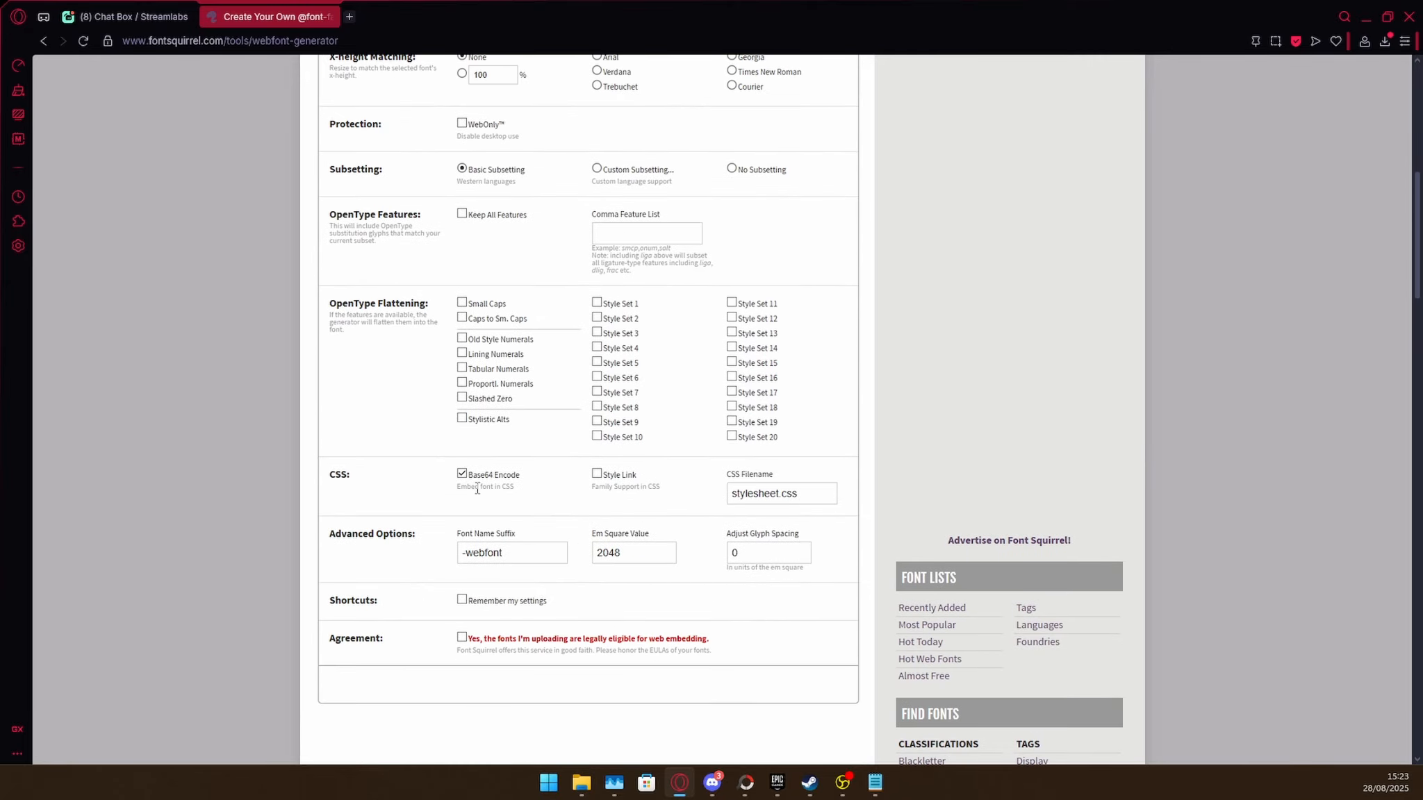
# Upload the Milker.otf font file from the Desktop to the Webfont Generator.
pyautogui.scroll(9, 475, 485)
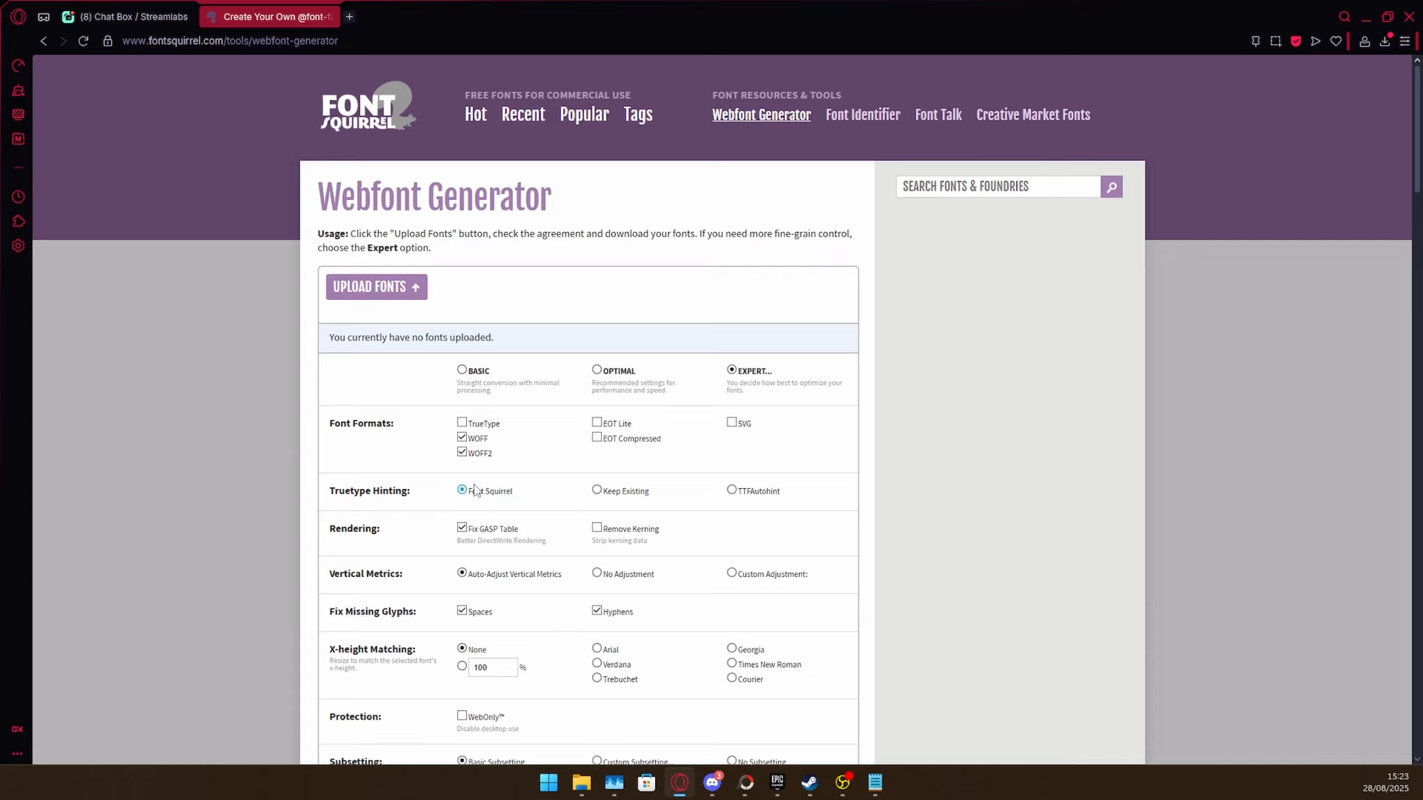
pyautogui.click(373, 295)
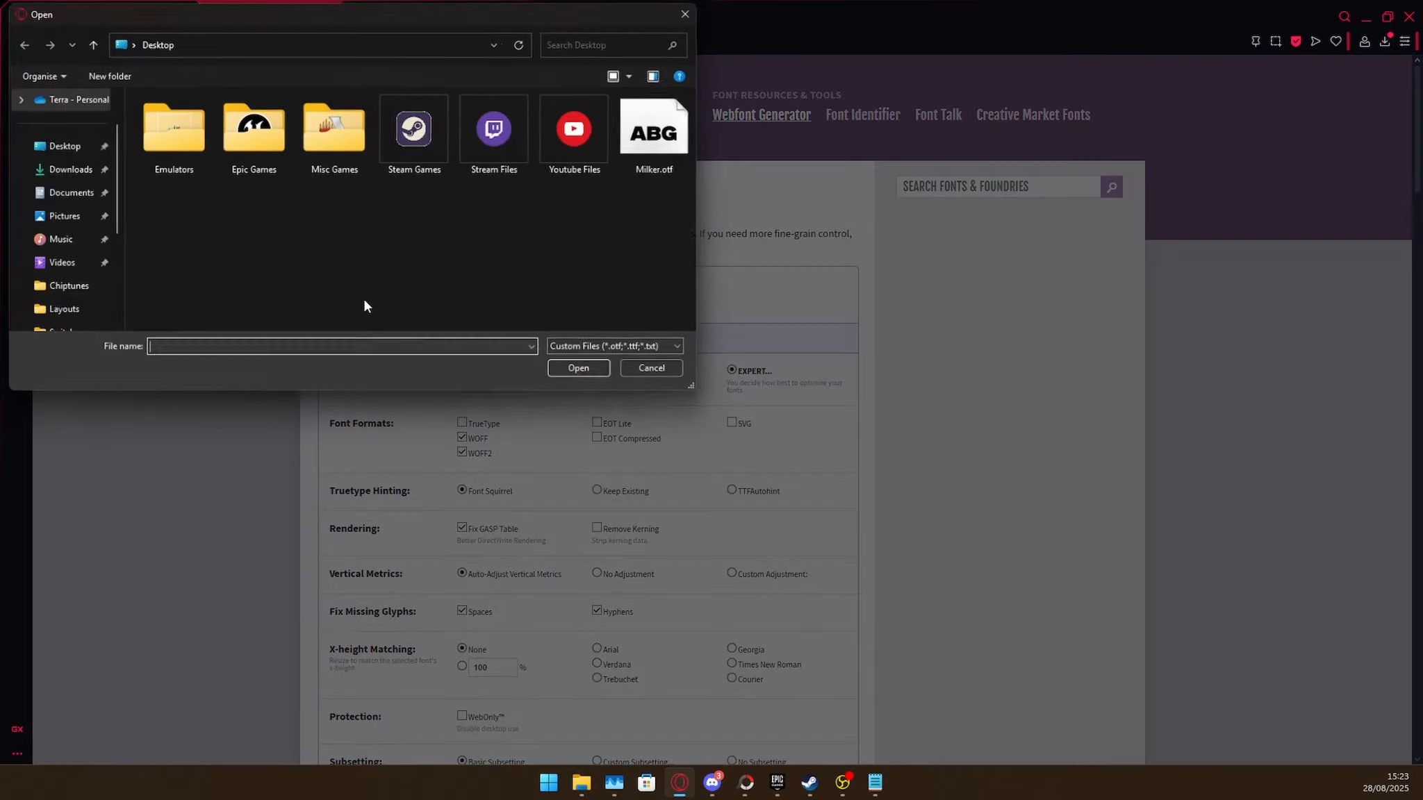
pyautogui.doubleClick(645, 173)
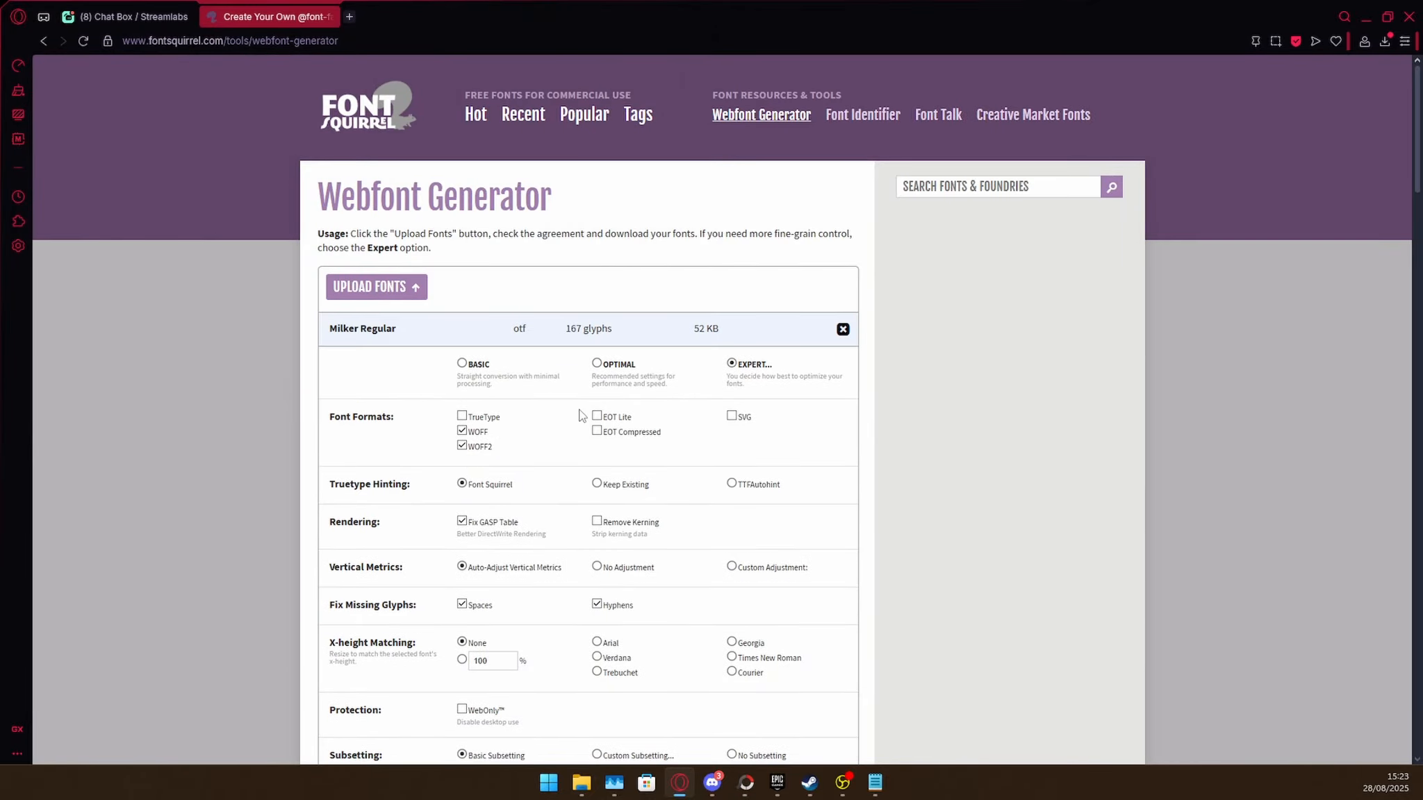
# Accept the web embedding agreement and start the download of the generated webfont kit.
pyautogui.scroll(-6, 581, 415)
pyautogui.scroll(-5, 581, 415)
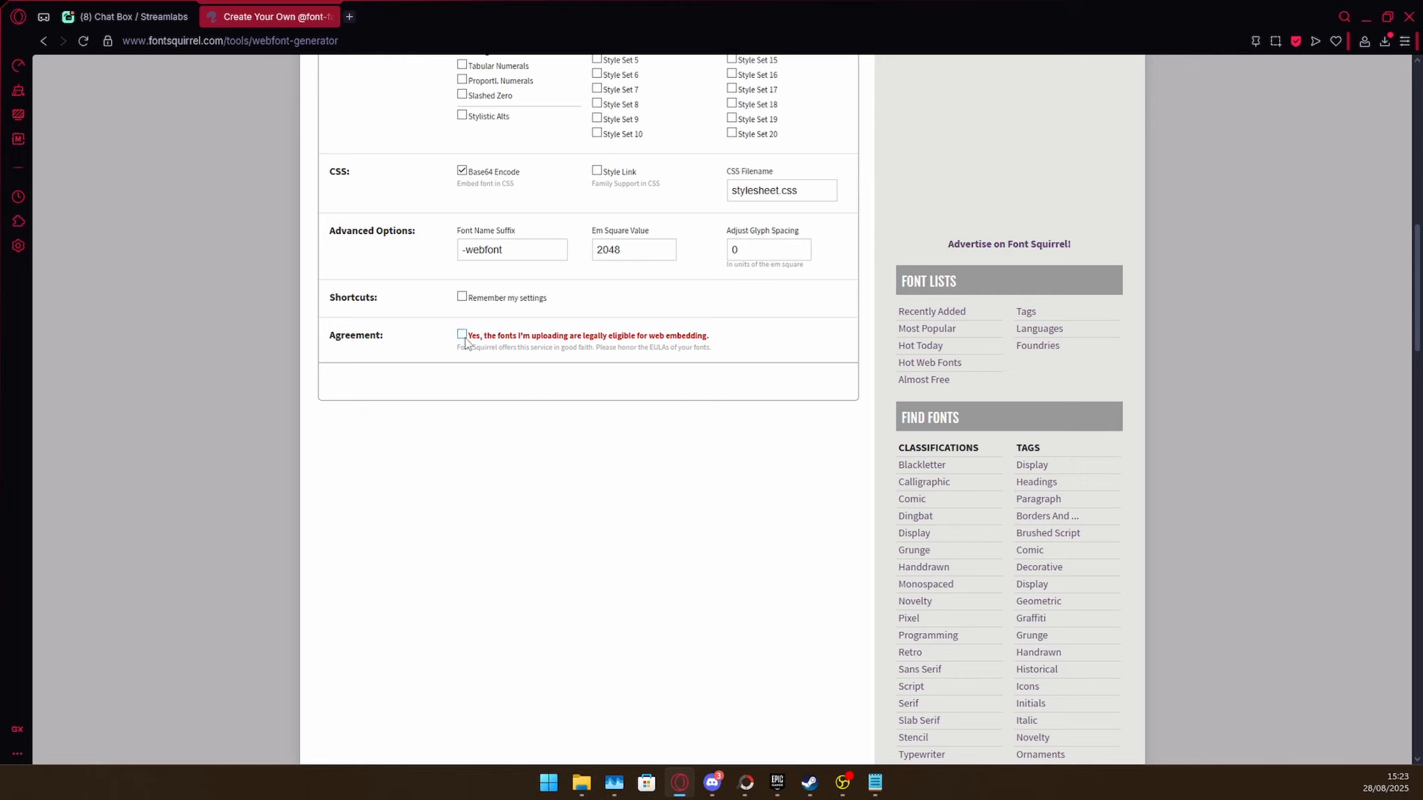
pyautogui.click(462, 335)
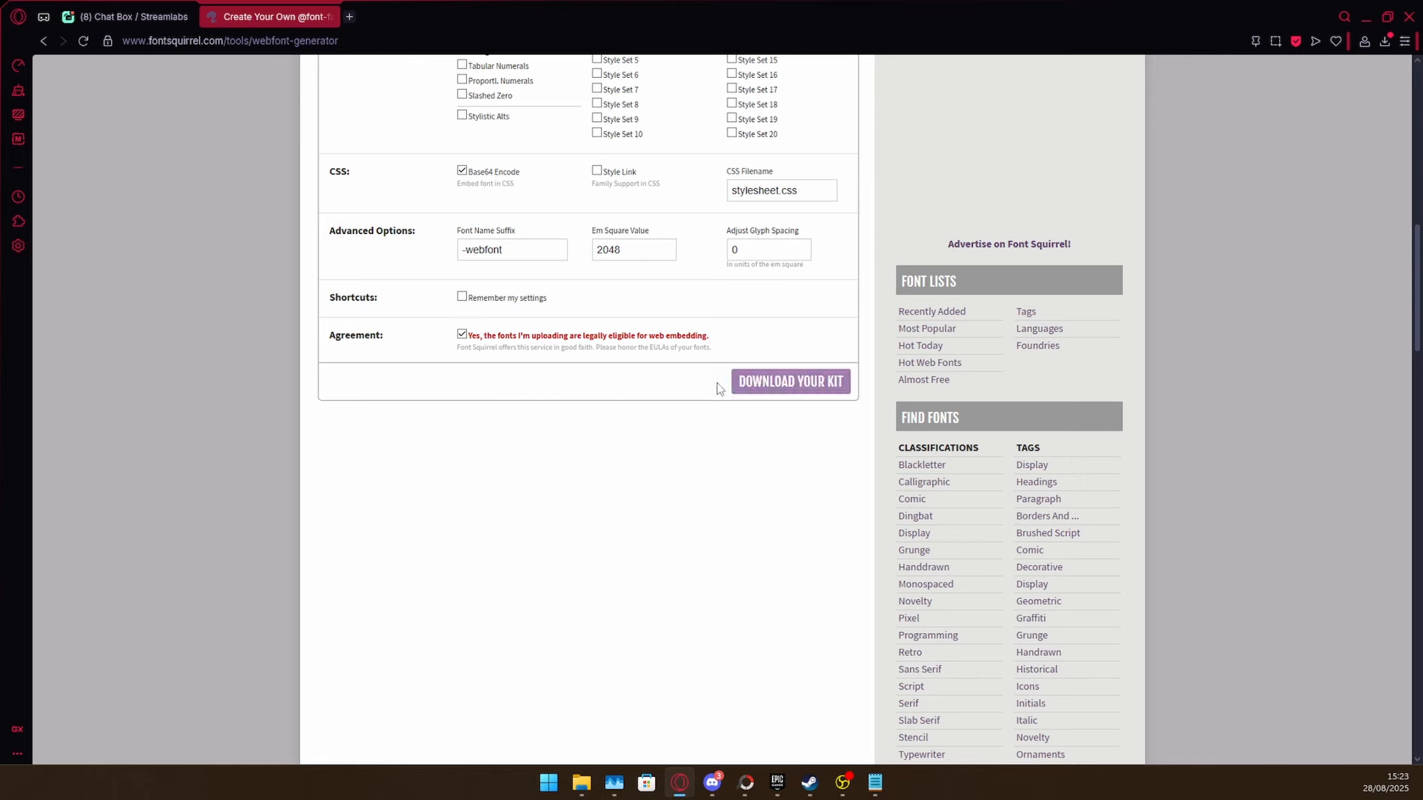
pyautogui.click(761, 393)
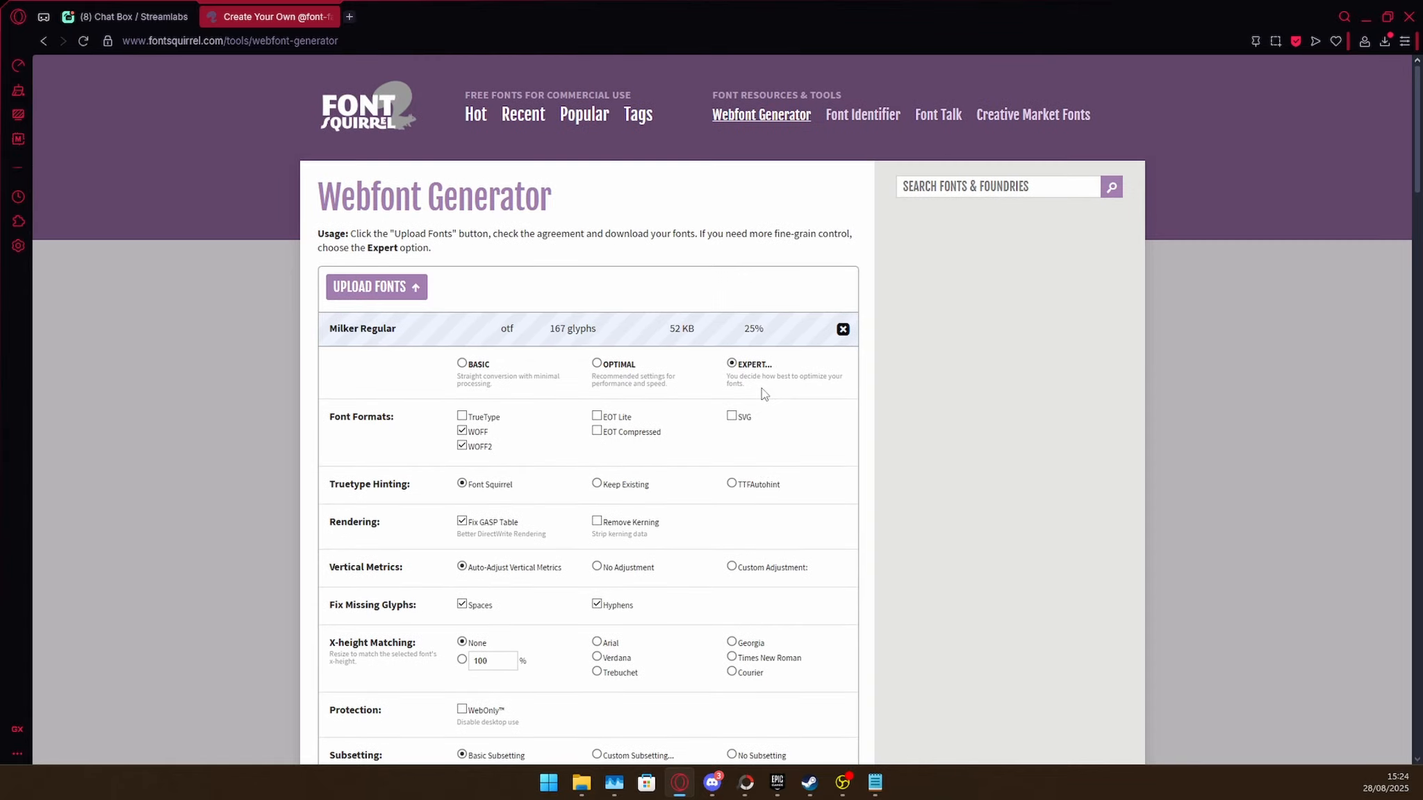
pyautogui.scroll(-10, 764, 394)
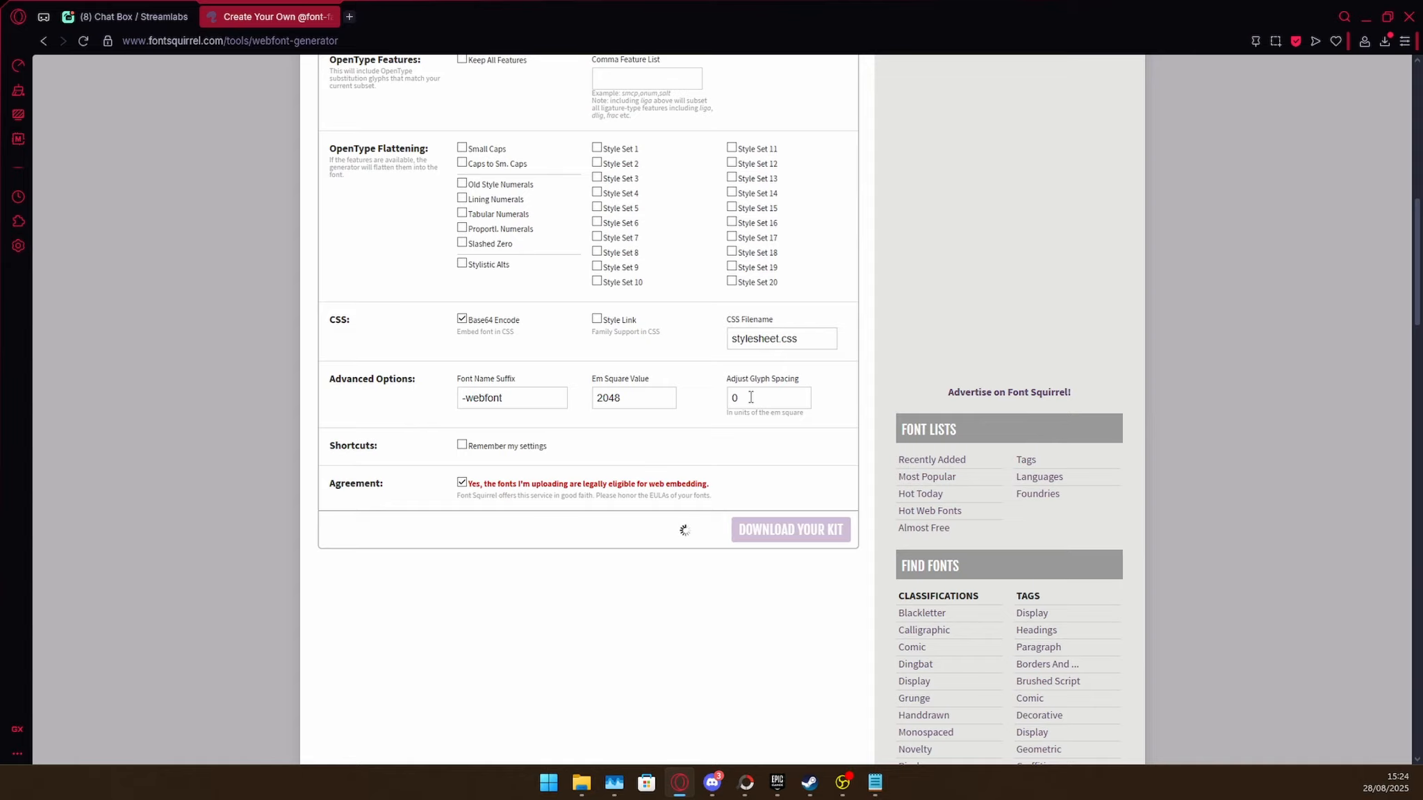
# Open stylesheet.css from the downloaded archive webfontkit-20250828-102137.zip.
pyautogui.click(1383, 42)
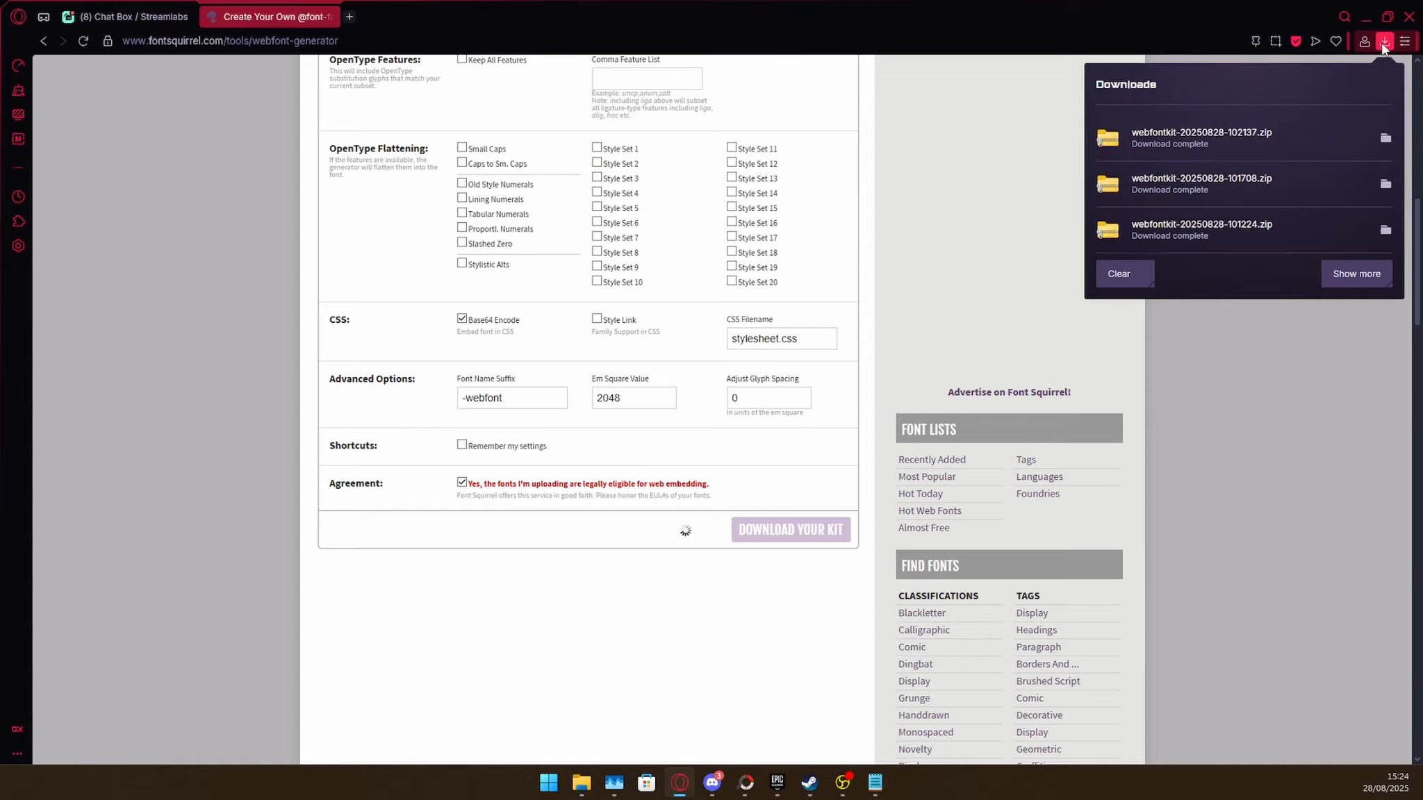
pyautogui.click(1246, 132)
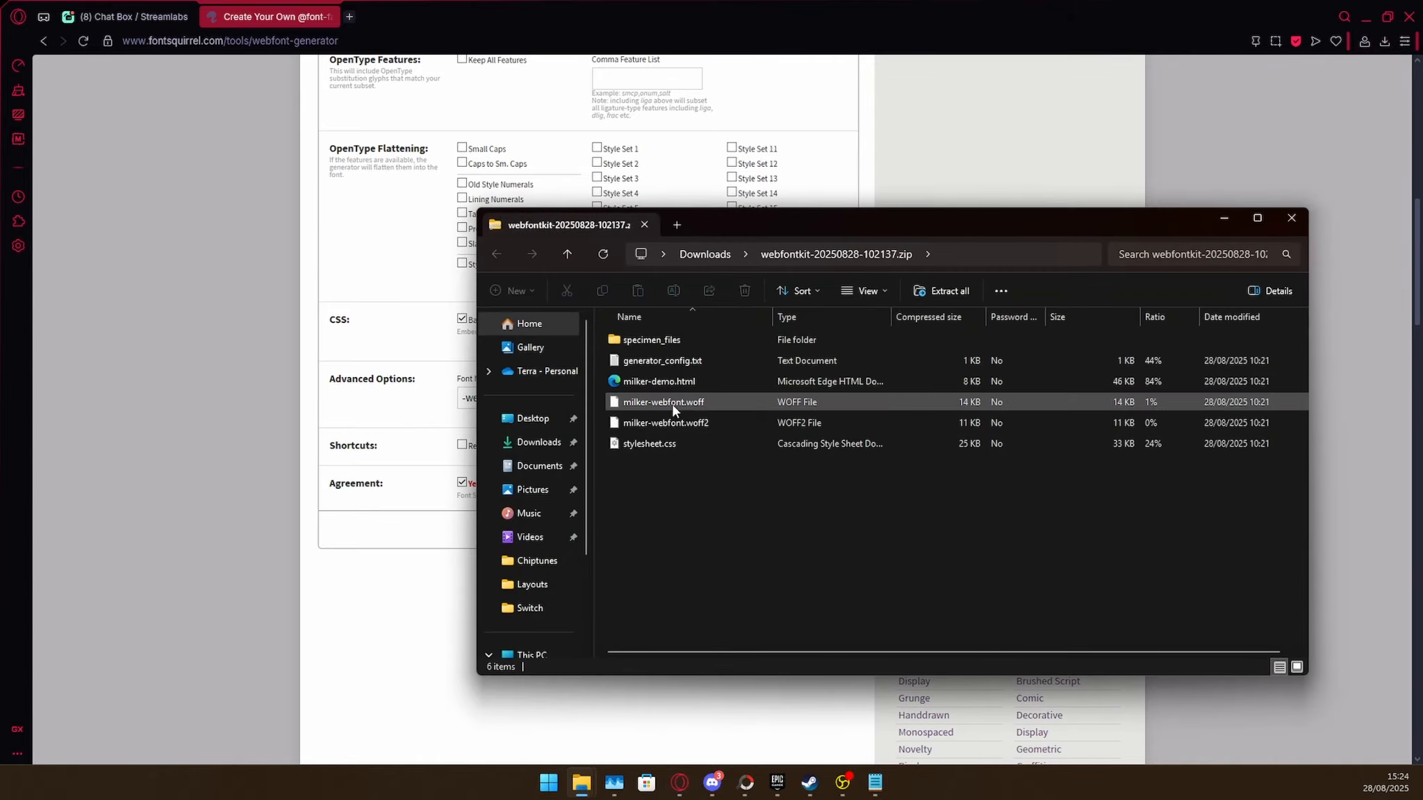
pyautogui.doubleClick(652, 445)
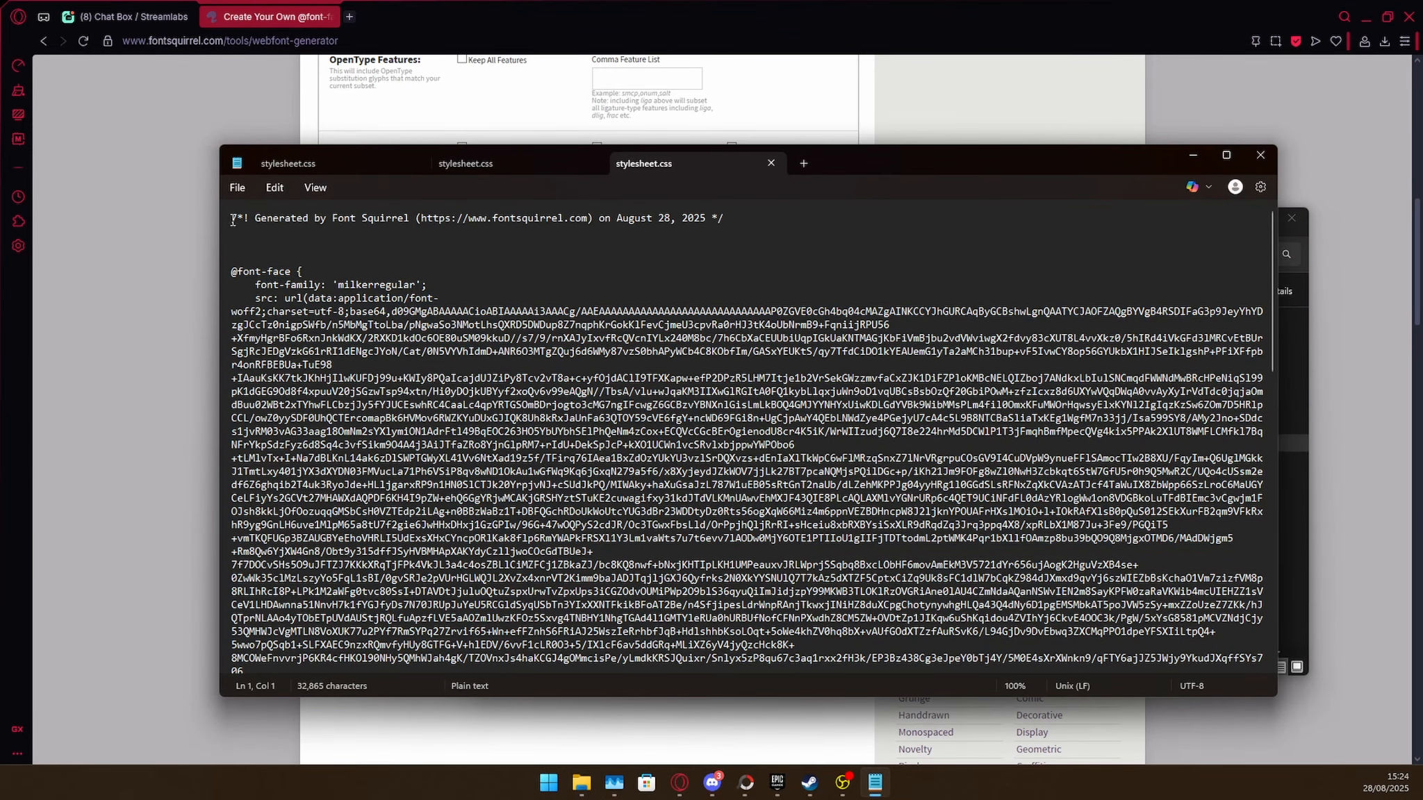
pyautogui.moveTo(232, 220); pyautogui.dragTo(806, 216)
pyautogui.scroll(-6, 364, 360)
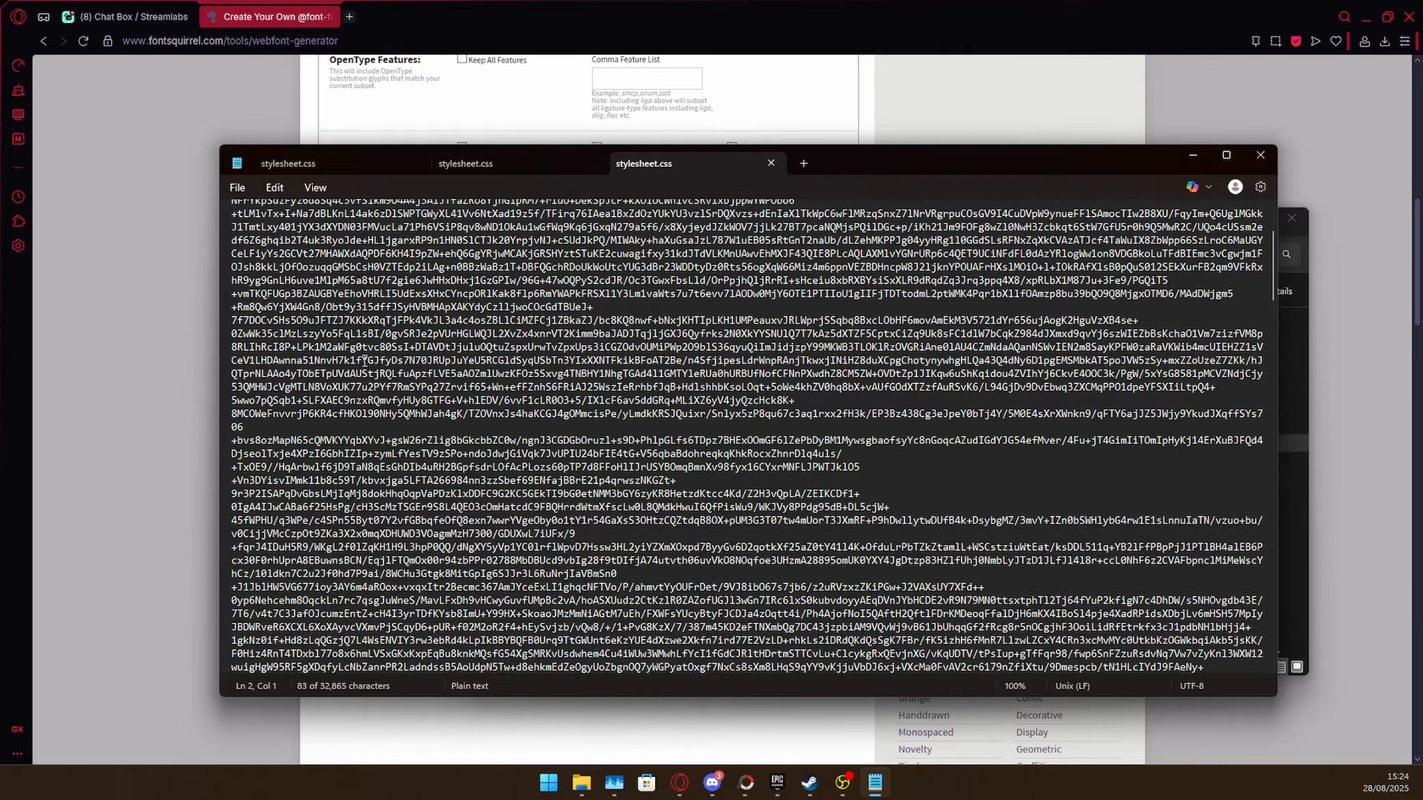
pyautogui.scroll(-20, 364, 360)
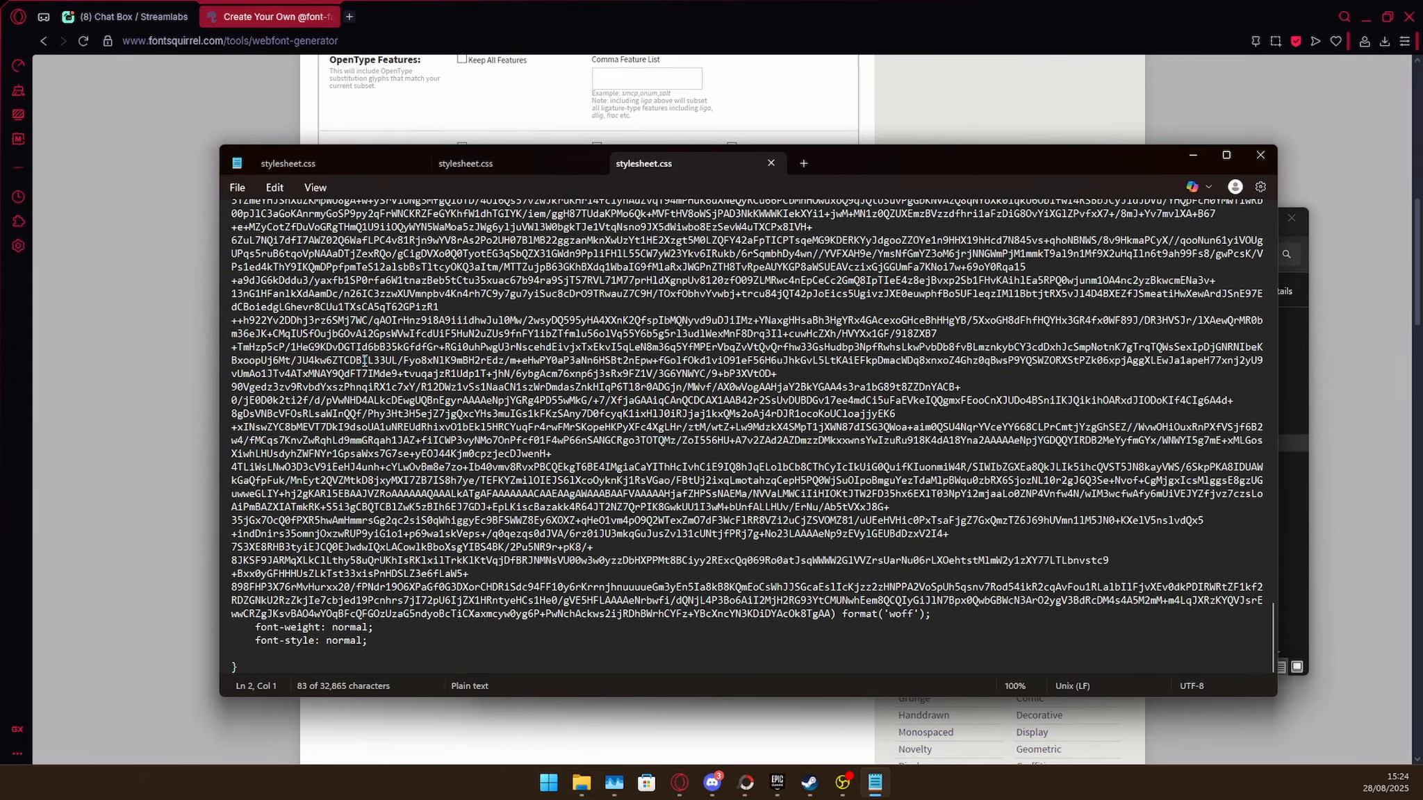
pyautogui.click(238, 668)
pyautogui.moveTo(237, 668); pyautogui.dragTo(233, 271)
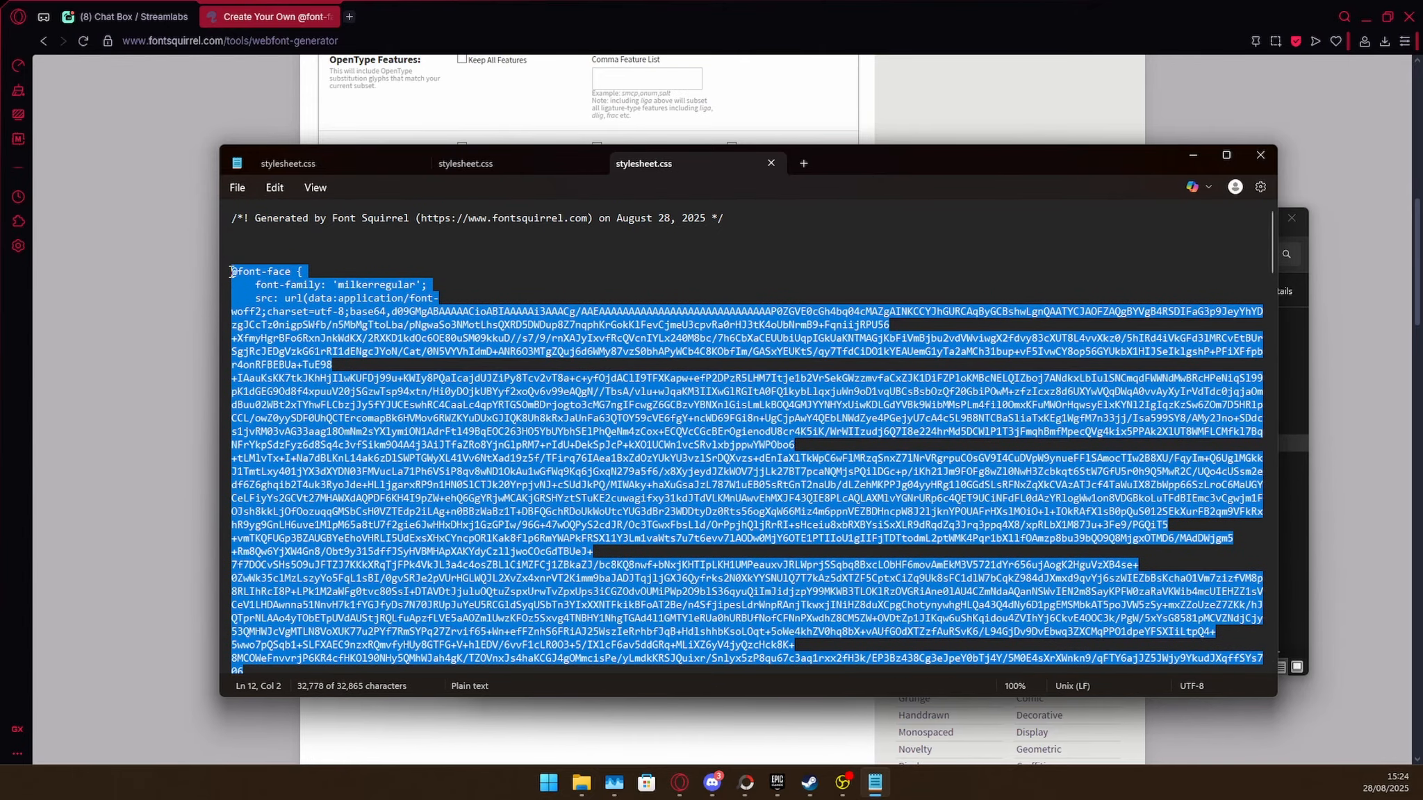
pyautogui.rightClick(249, 274)
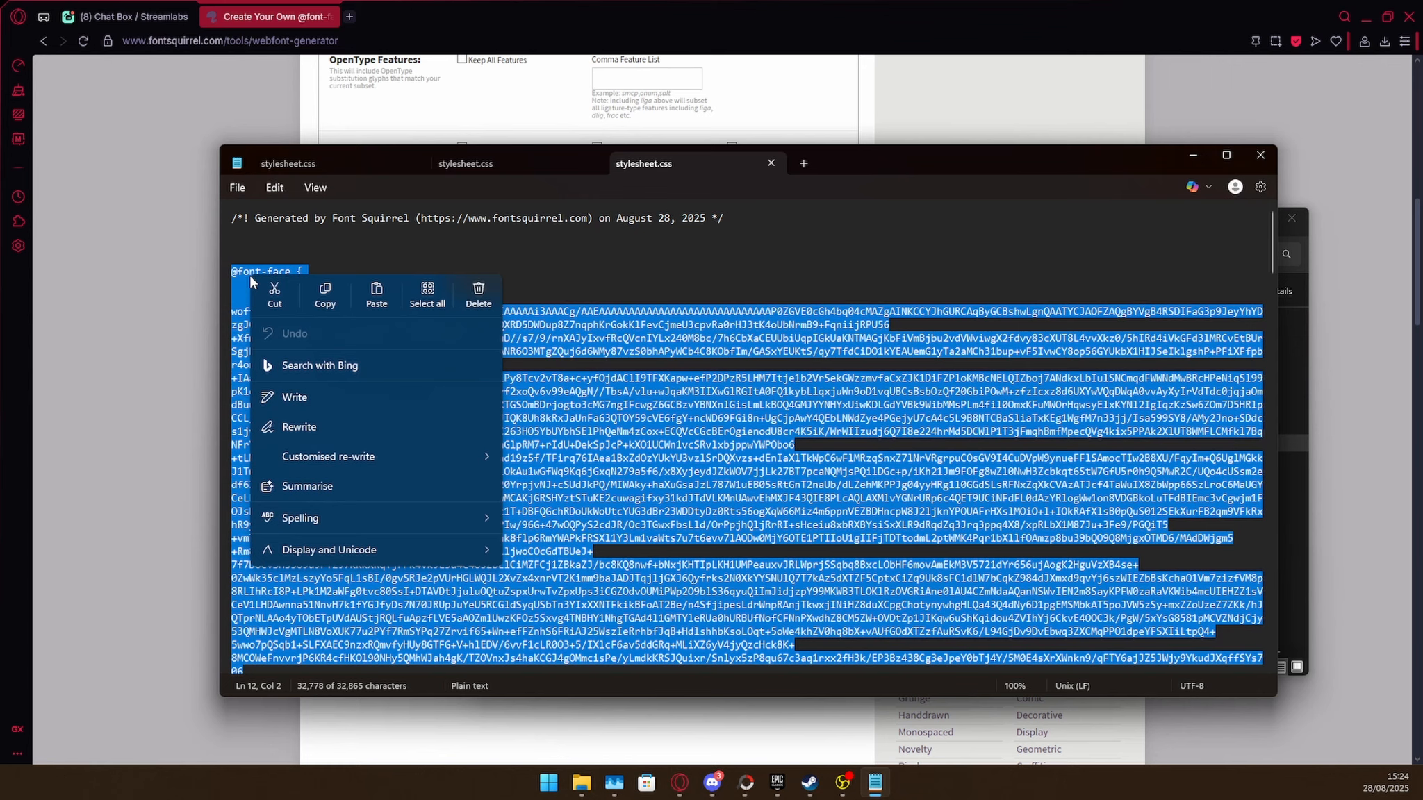
pyautogui.click(306, 306)
pyautogui.click(111, 17)
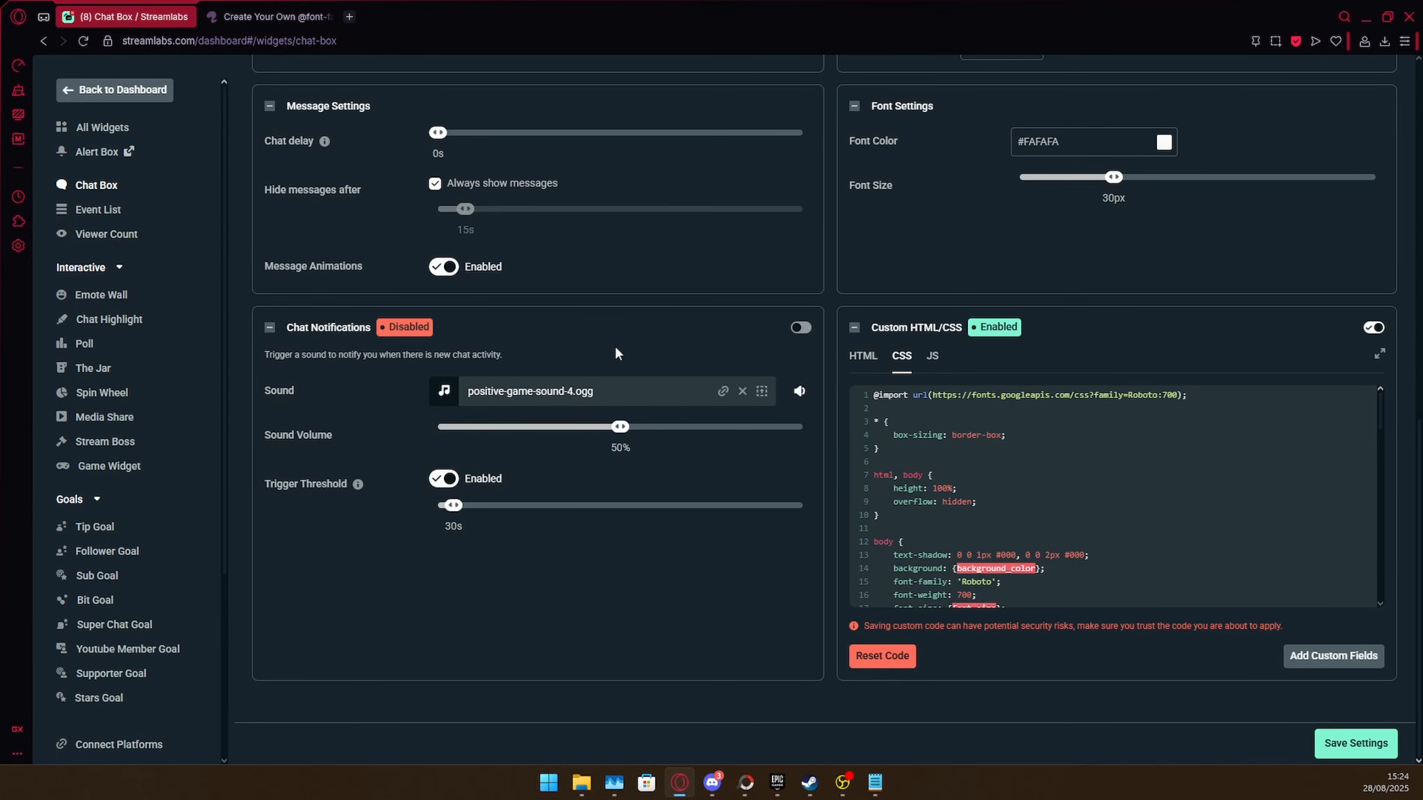
pyautogui.moveTo(1189, 396); pyautogui.dragTo(865, 398)
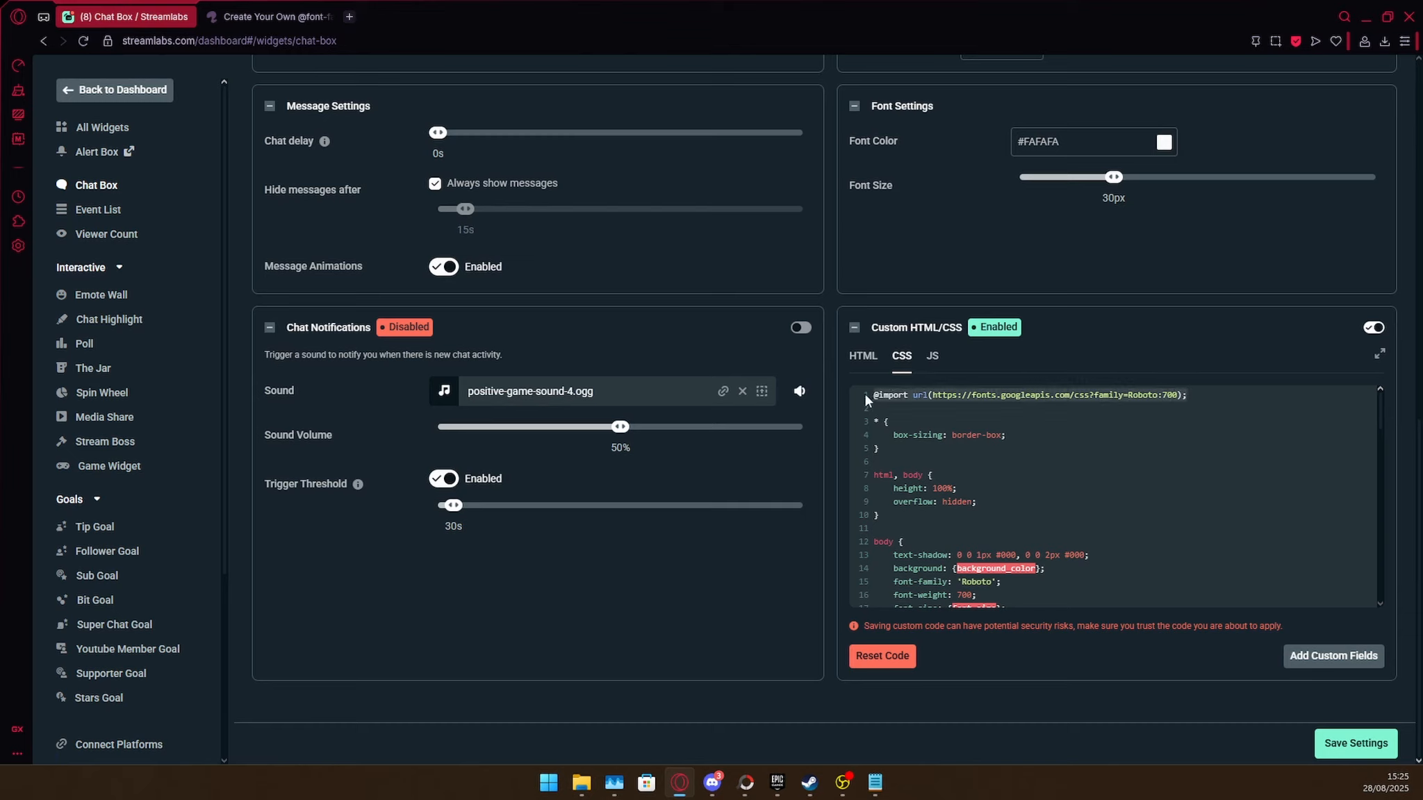
pyautogui.hotkey('ctrl', 'v')
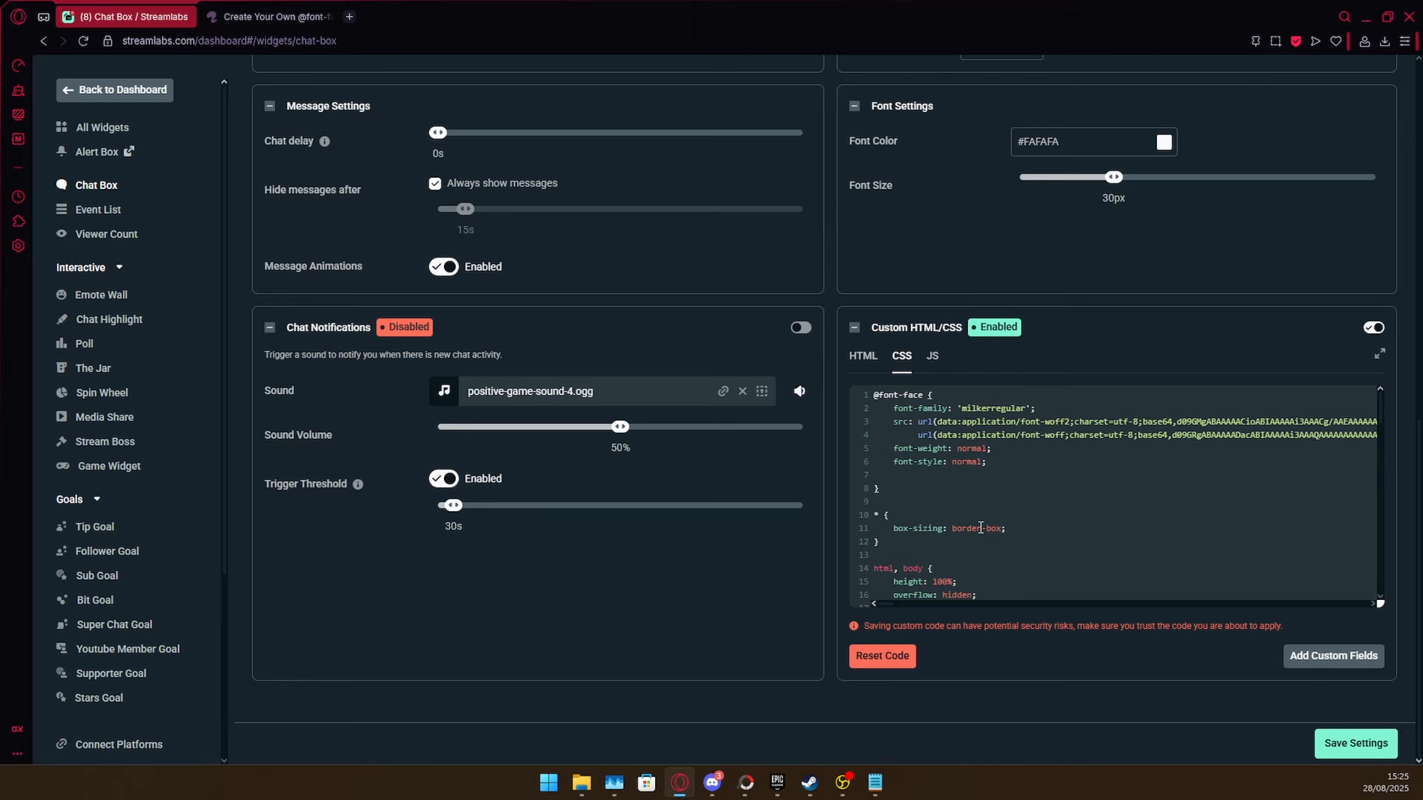
pyautogui.scroll(7, 980, 528)
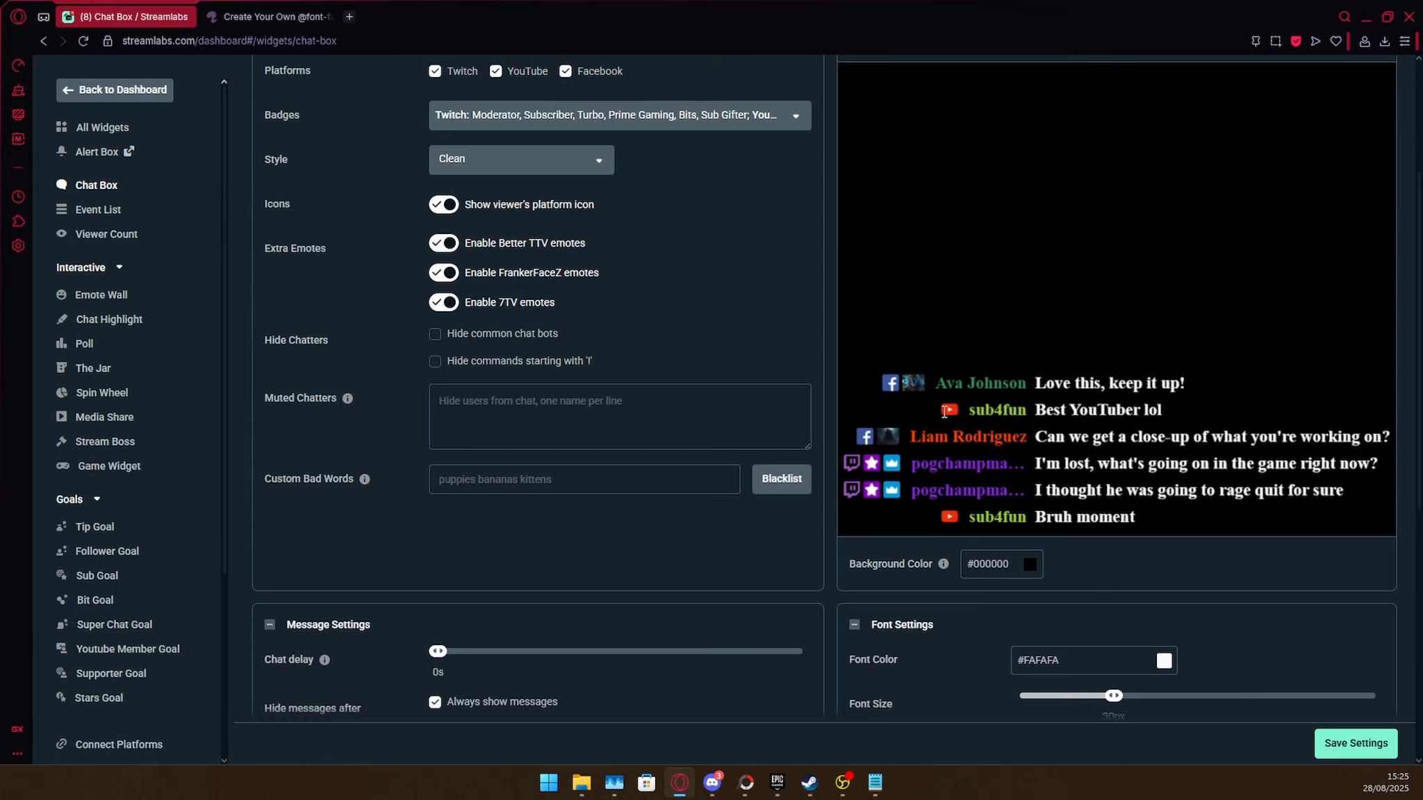
pyautogui.scroll(-7, 953, 450)
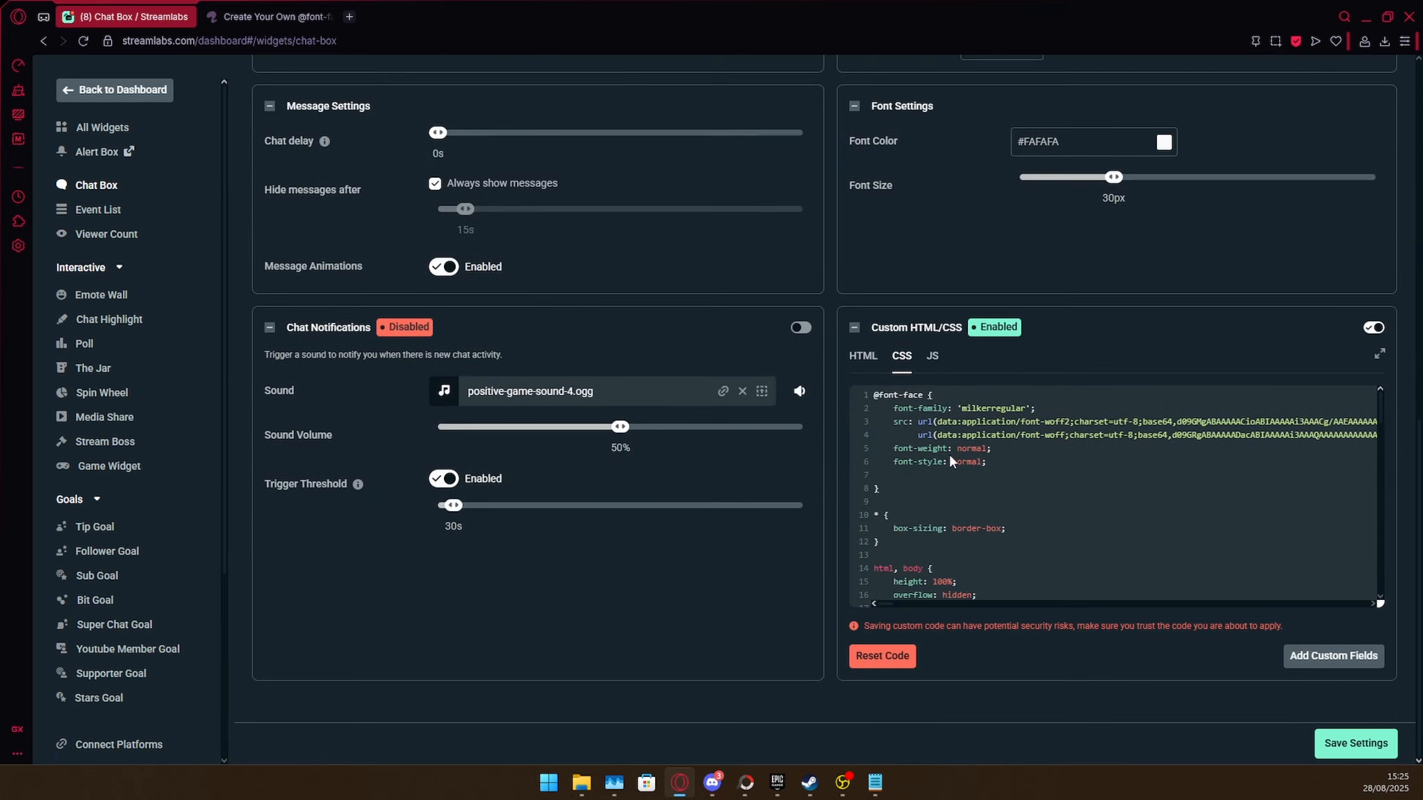
pyautogui.press('Return')
pyautogui.press('Return')
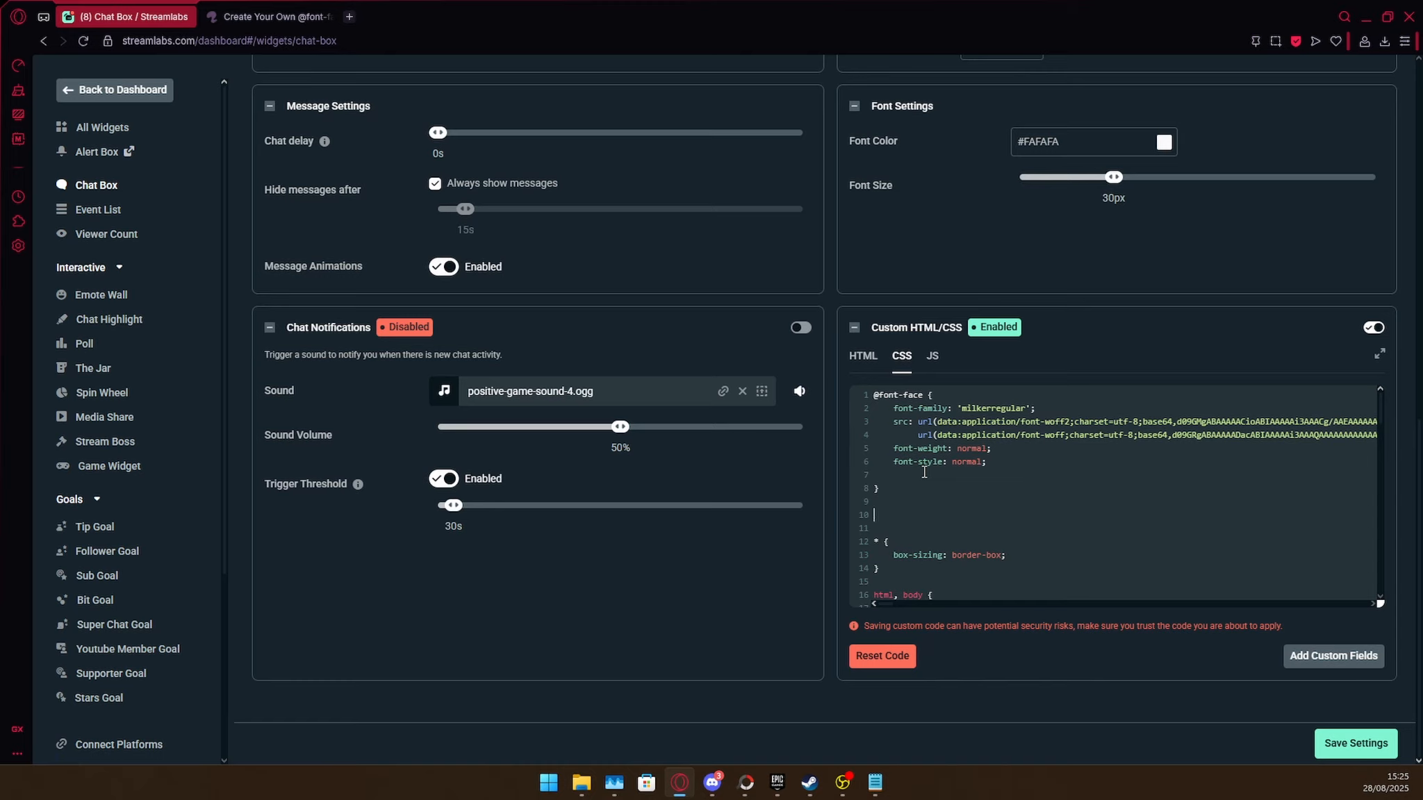
pyautogui.write('*{font-fami')
pyautogui.write(':')
pyautogui.moveTo(1030, 407); pyautogui.dragTo(958, 409)
pyautogui.rightClick(958, 408)
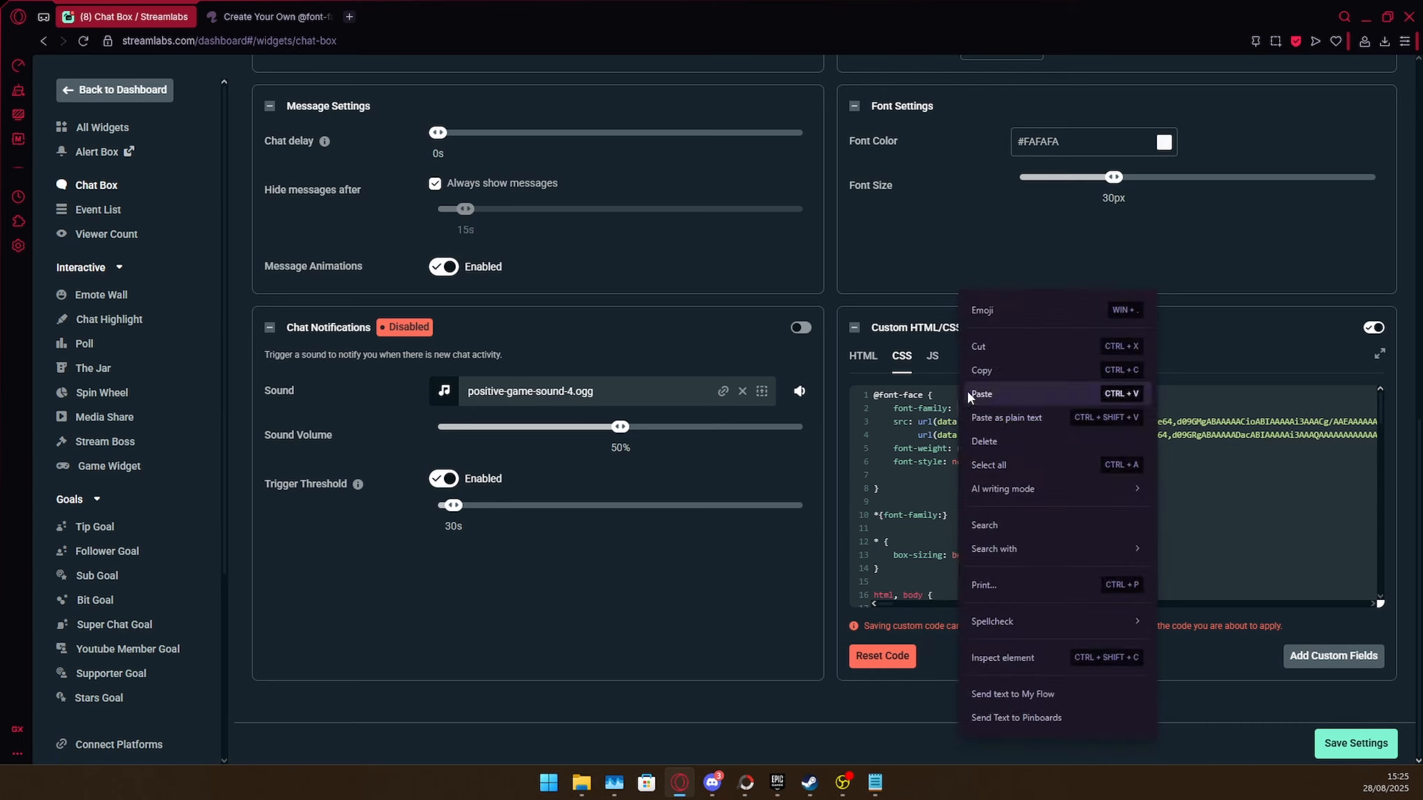
pyautogui.click(975, 371)
pyautogui.click(943, 516)
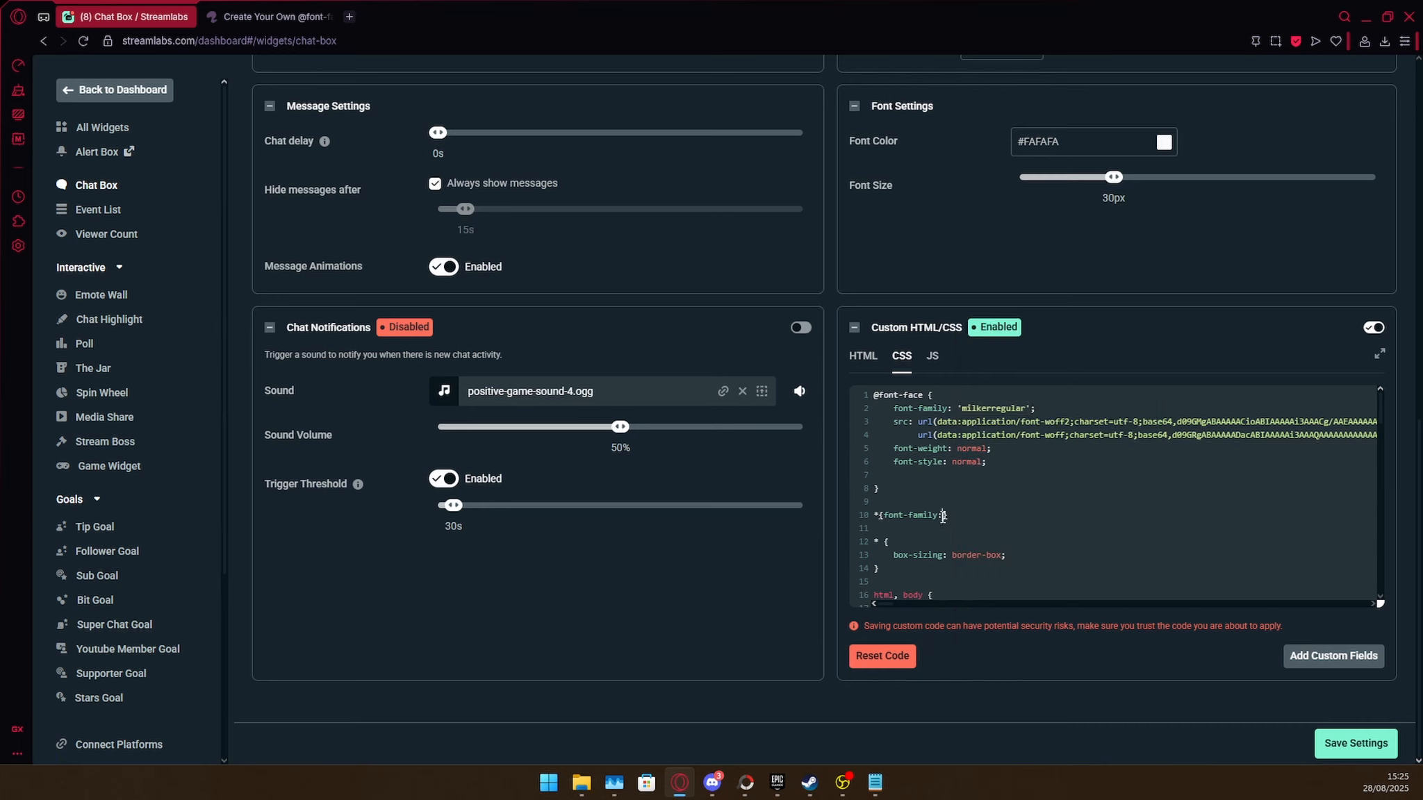
pyautogui.hotkey('ctrl', 'v')
# Save the Chat Box settings and check the font in the chat preview.
pyautogui.click(1357, 749)
pyautogui.scroll(7, 1163, 701)
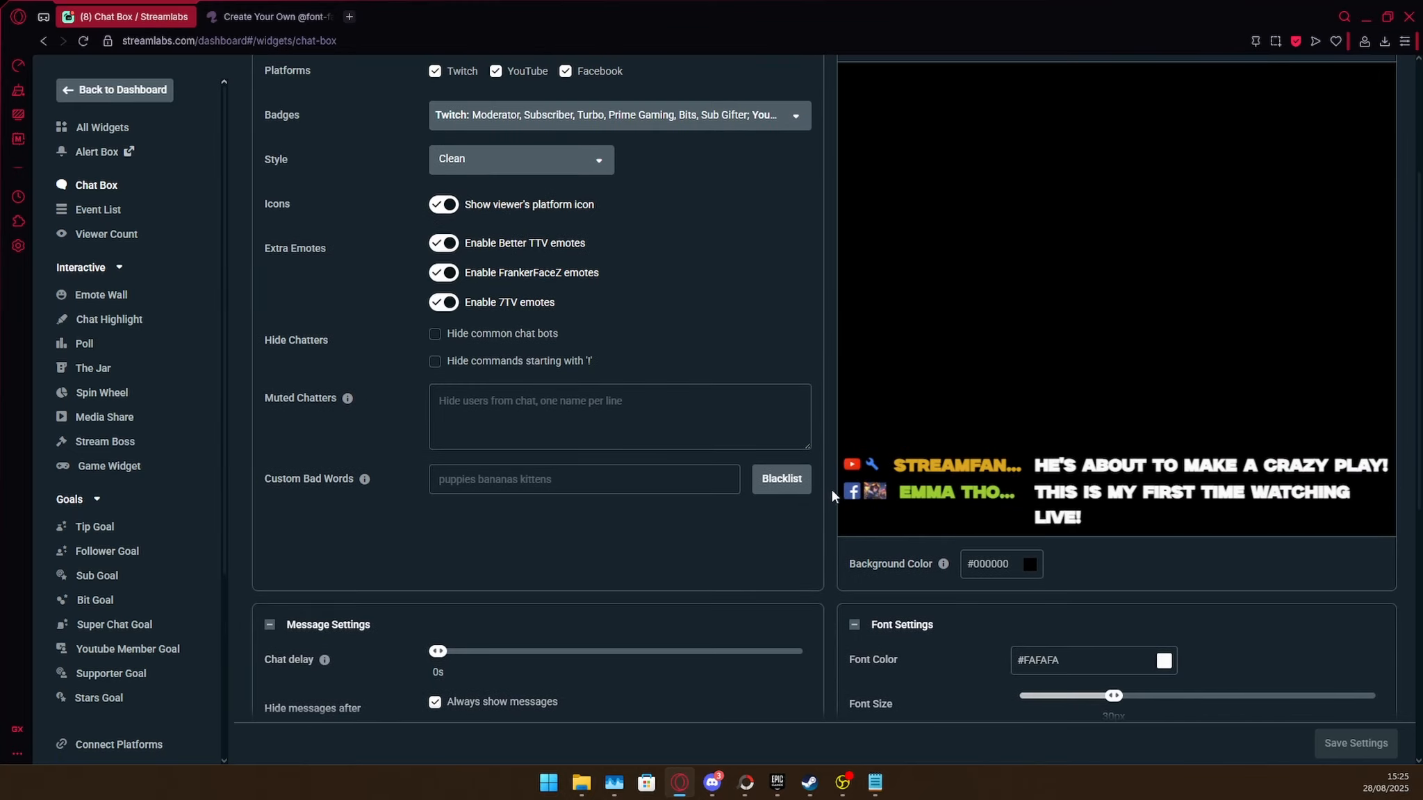
pyautogui.scroll(3, 831, 488)
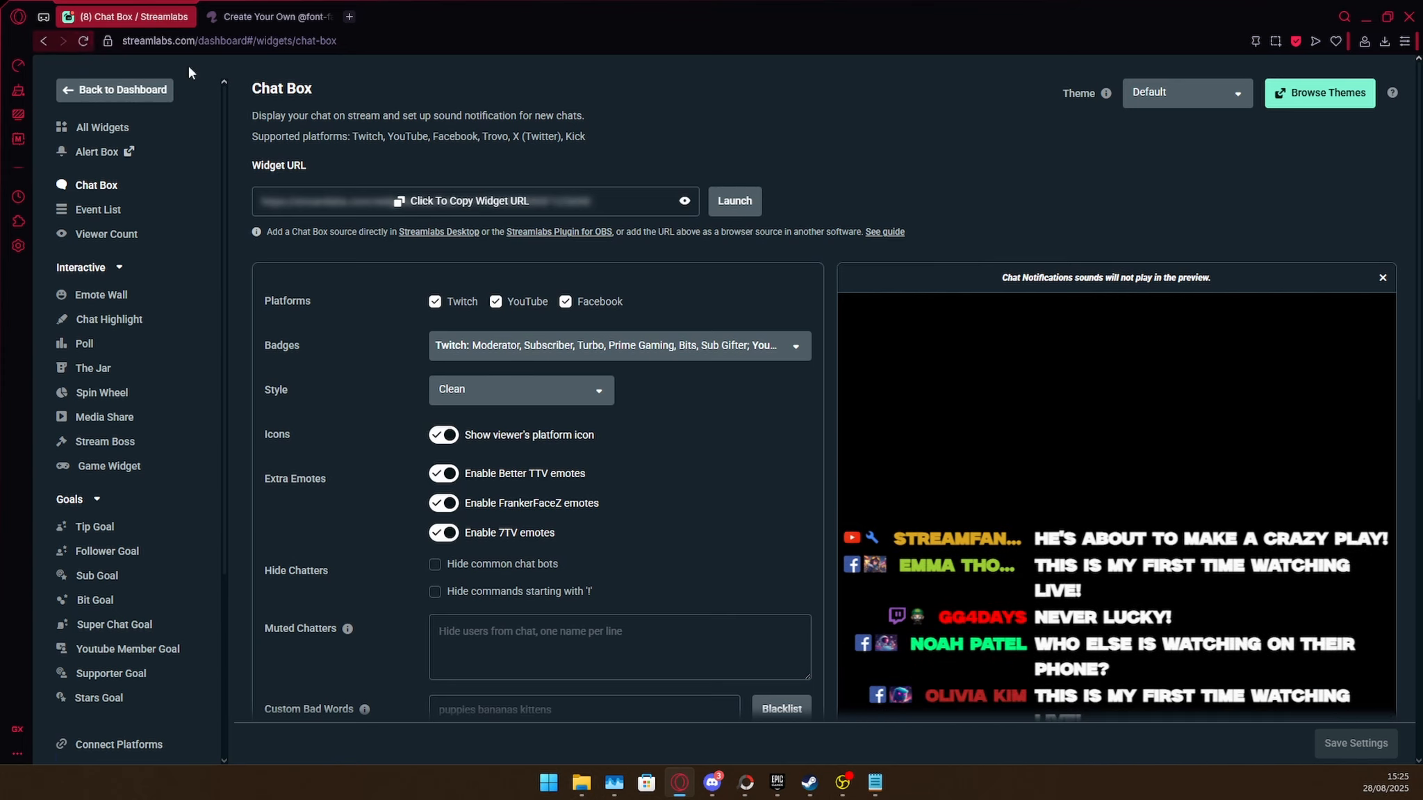
# Reduce the chat font size to 18px in the font settings.
pyautogui.scroll(-3, 1120, 352)
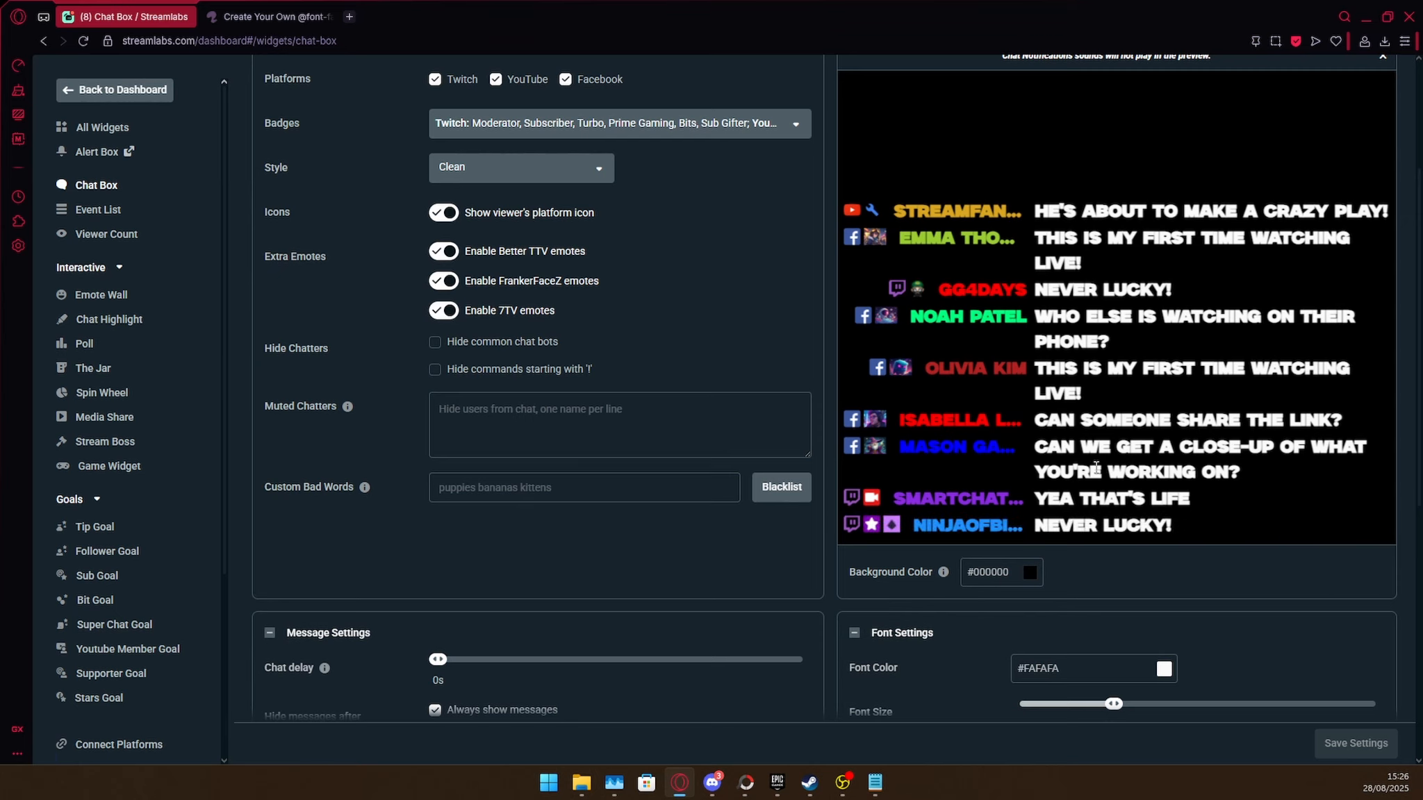
pyautogui.scroll(-1, 1083, 479)
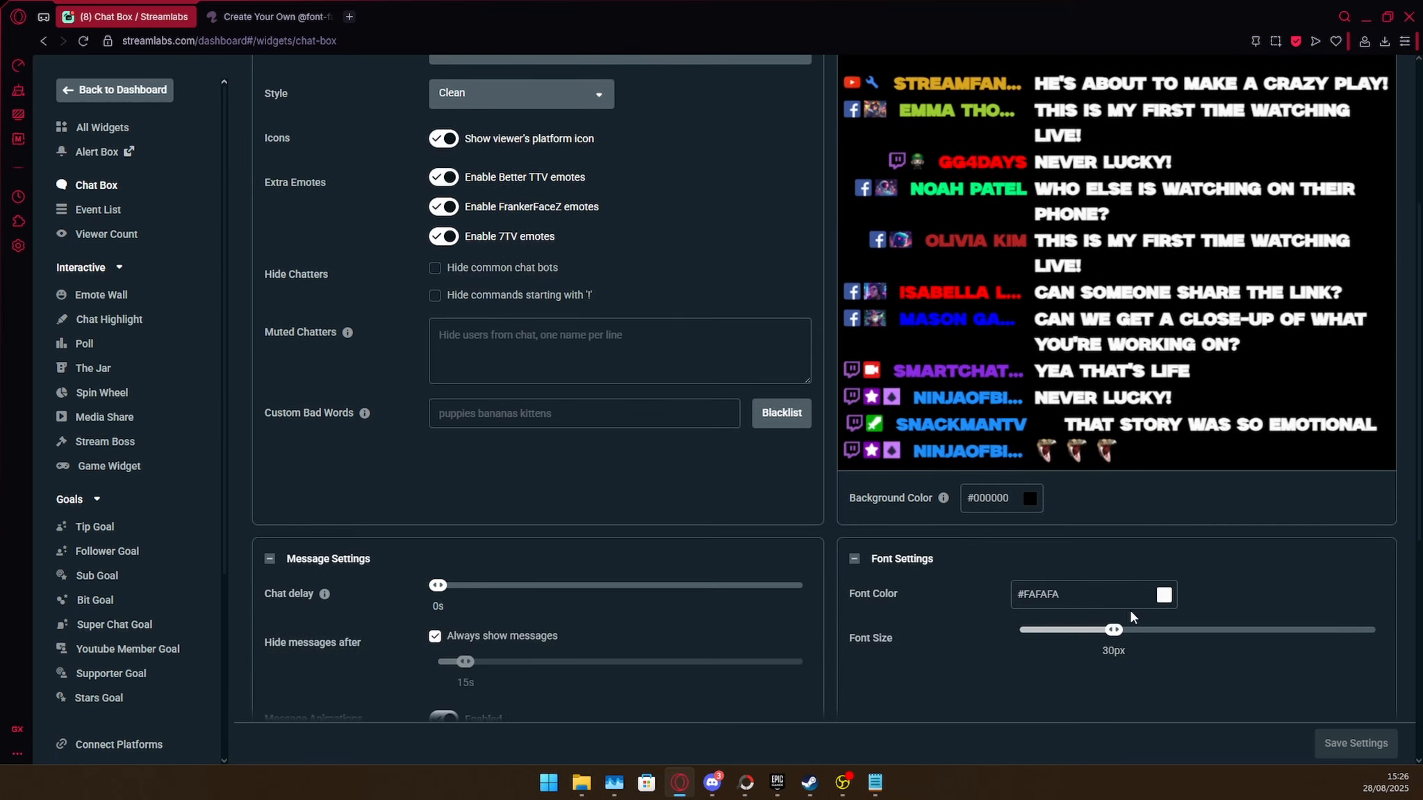
pyautogui.moveTo(1113, 630); pyautogui.dragTo(1050, 628)
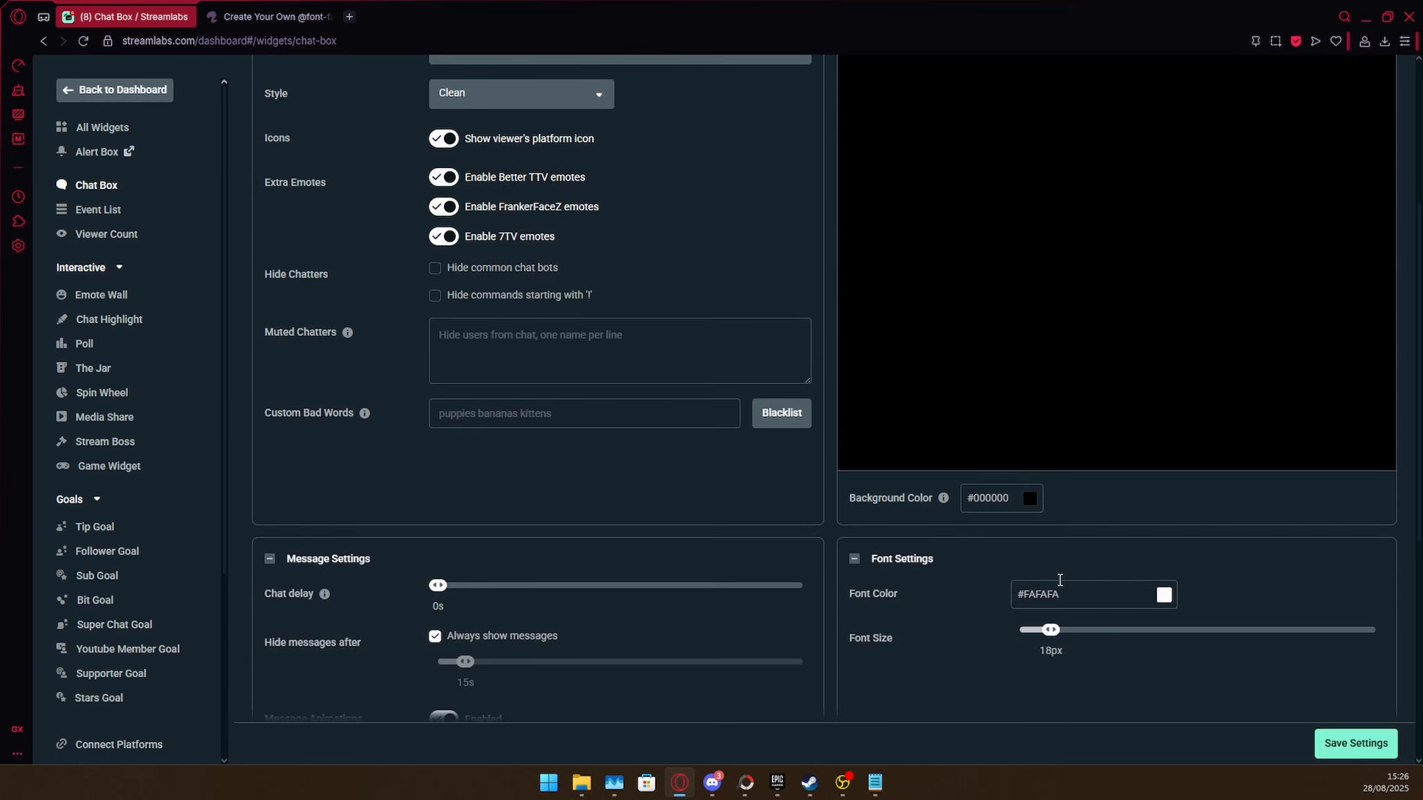